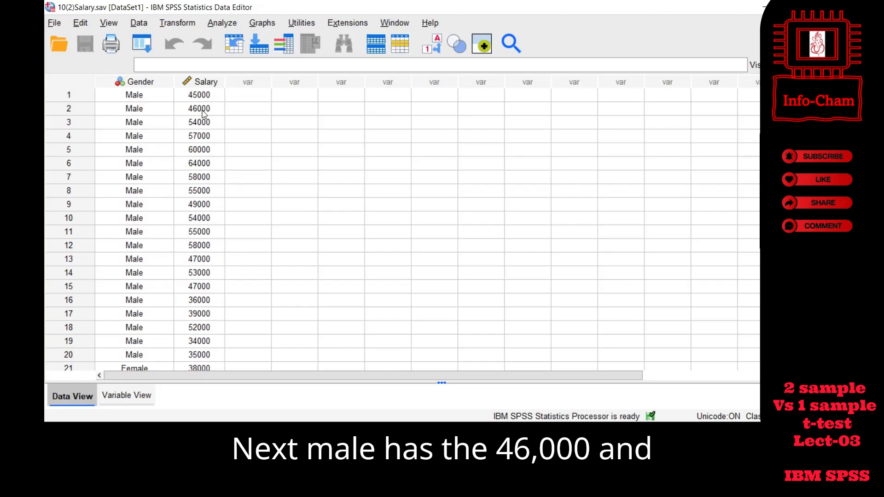
- Examine the salary values of individual male and female cases in the data, including cases 10, 23, 35 and 32
click(79, 219)
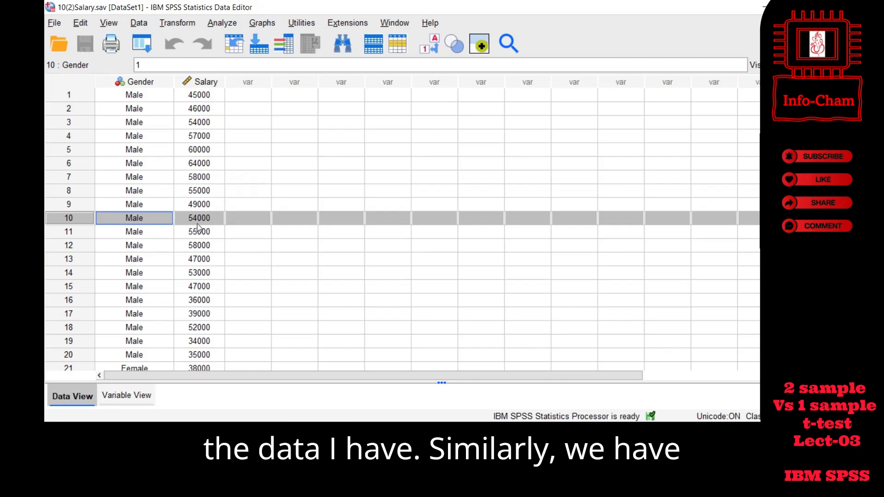
scroll(197, 228, down, 5)
click(76, 193)
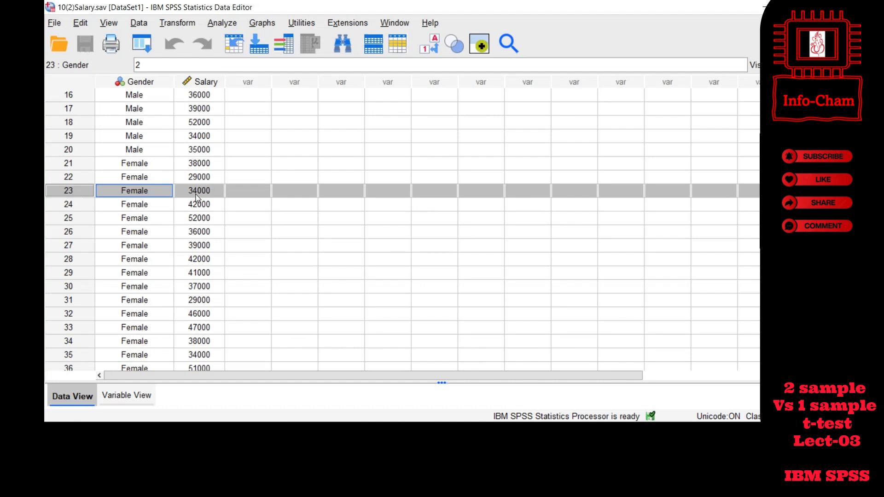
click(76, 354)
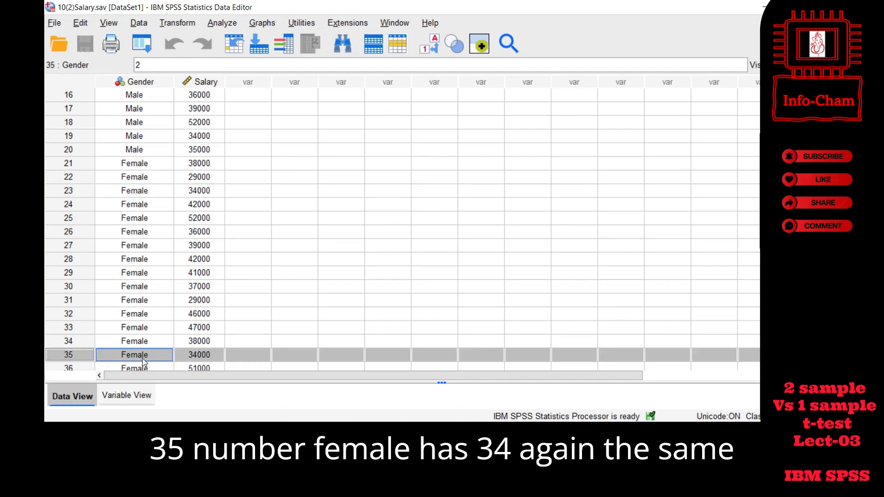
click(87, 314)
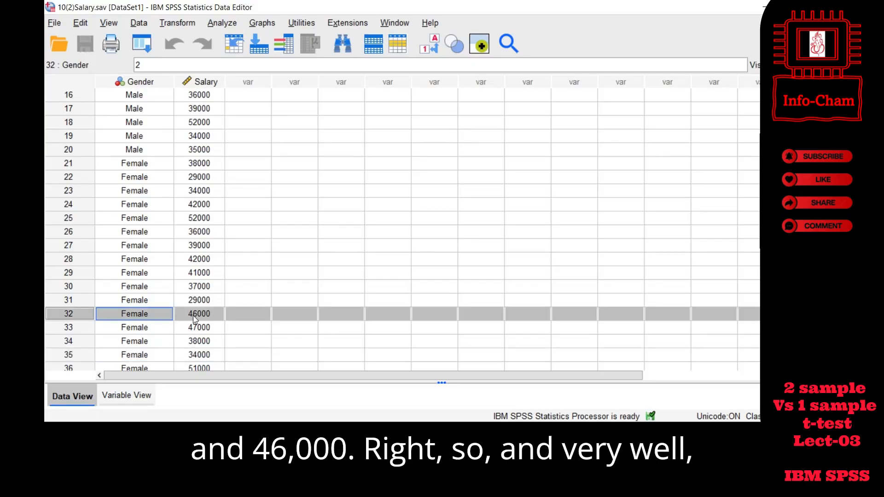
scroll(188, 275, down, 1)
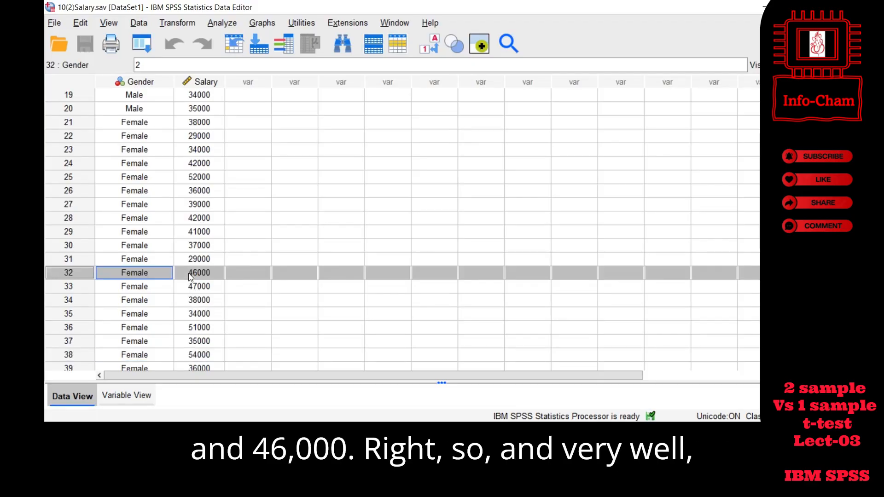
scroll(189, 277, down, 2)
scroll(190, 276, up, 2)
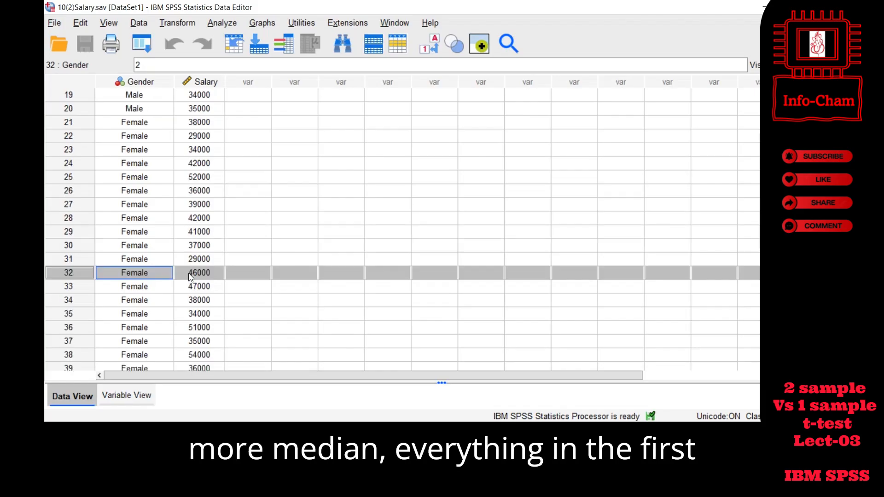
scroll(201, 248, up, 5)
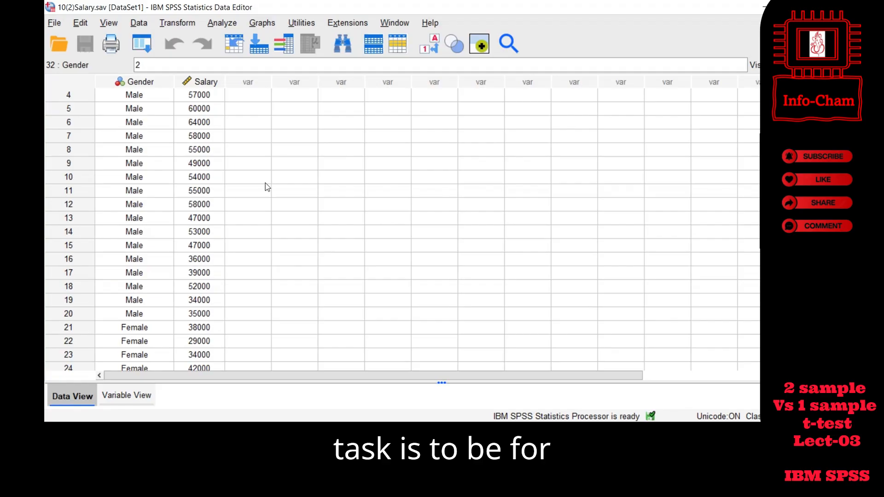
- Set up an Explore analysis with Salary of teachers as the dependent variable and What is your gender as the factor
click(222, 24)
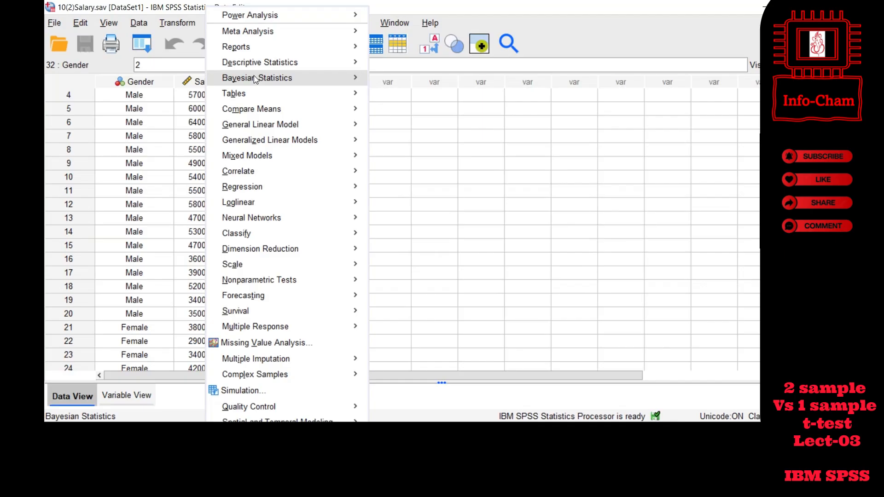
mouse_move(302, 68)
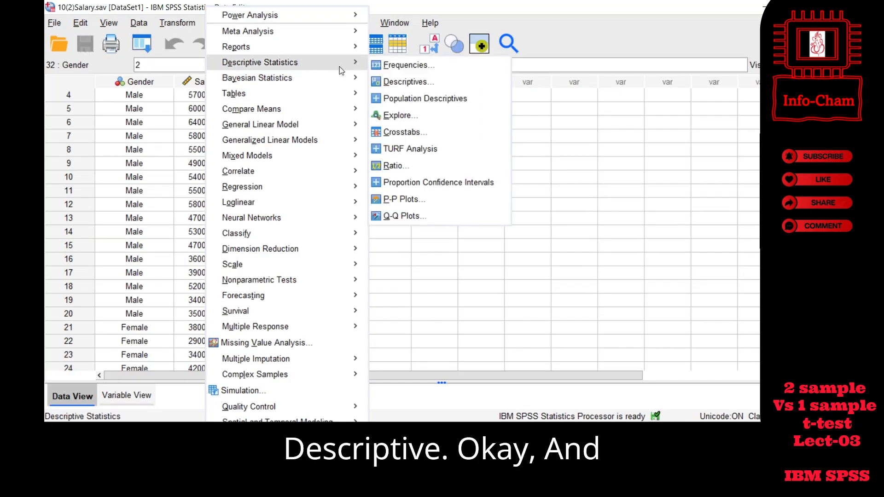
click(414, 118)
click(266, 120)
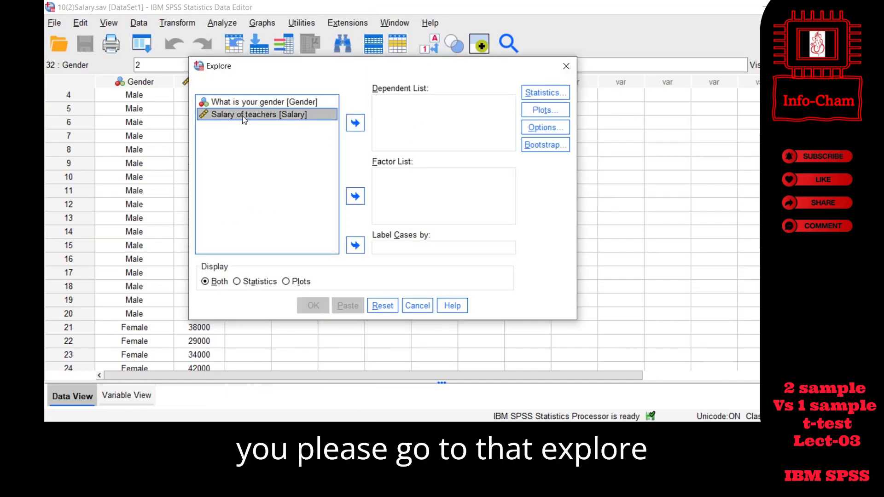
drag(280, 71, 321, 79)
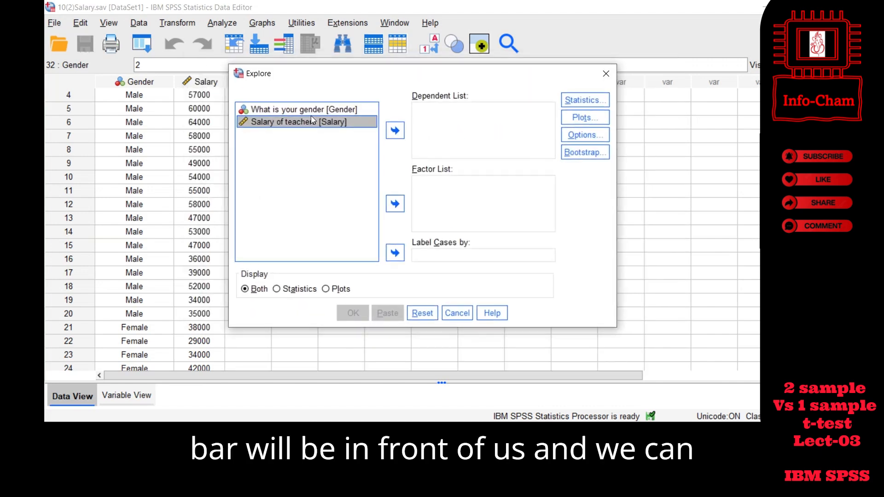
click(396, 128)
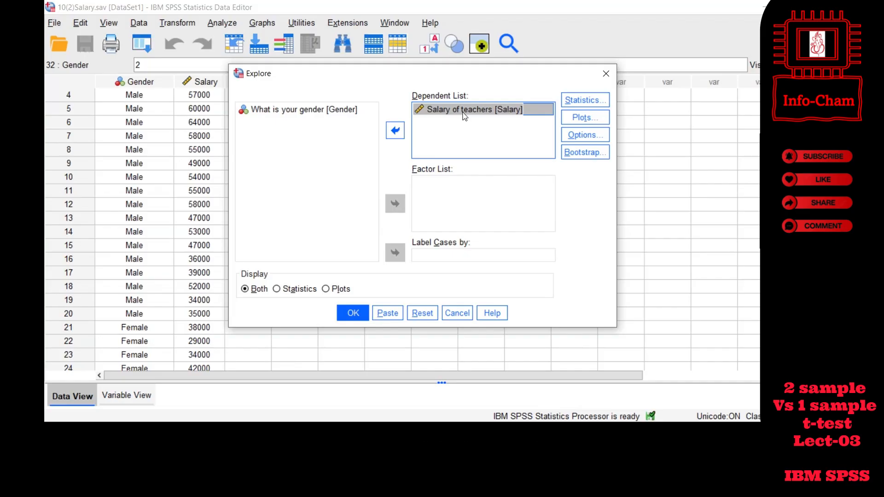
click(297, 111)
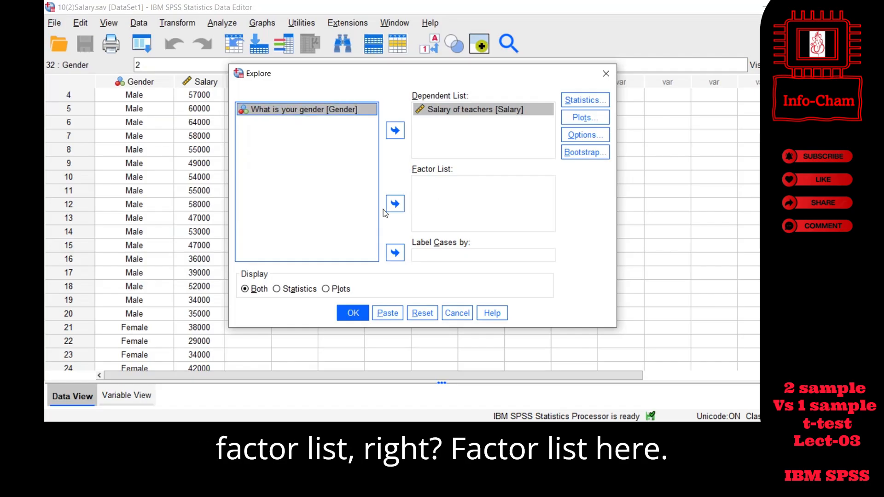
click(395, 204)
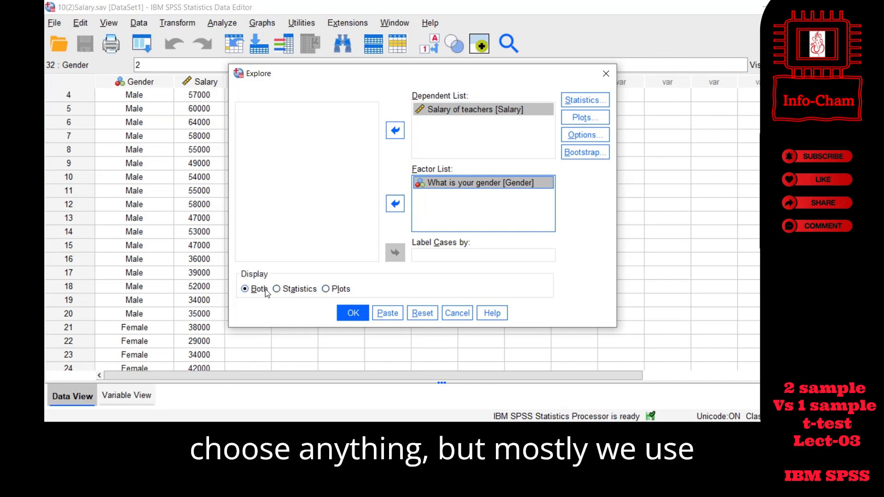
- Add Outliers to the statistics of the Explore analysis
click(584, 100)
drag(565, 184, 494, 133)
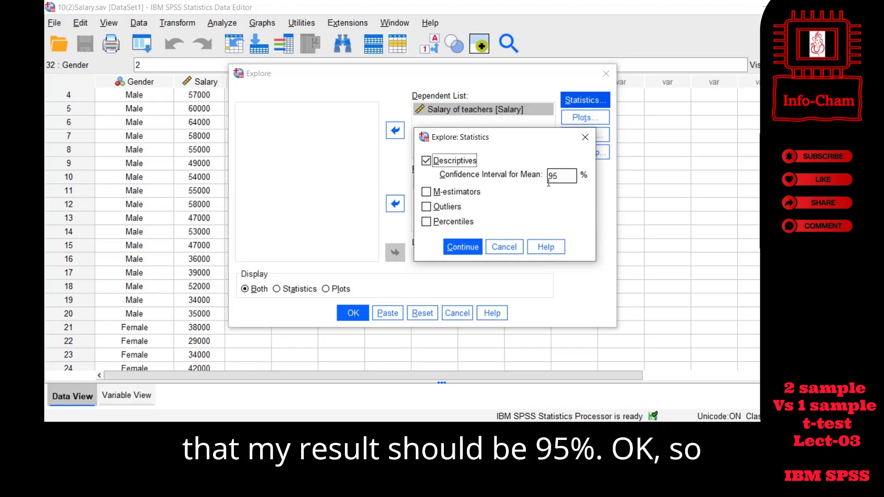
click(432, 209)
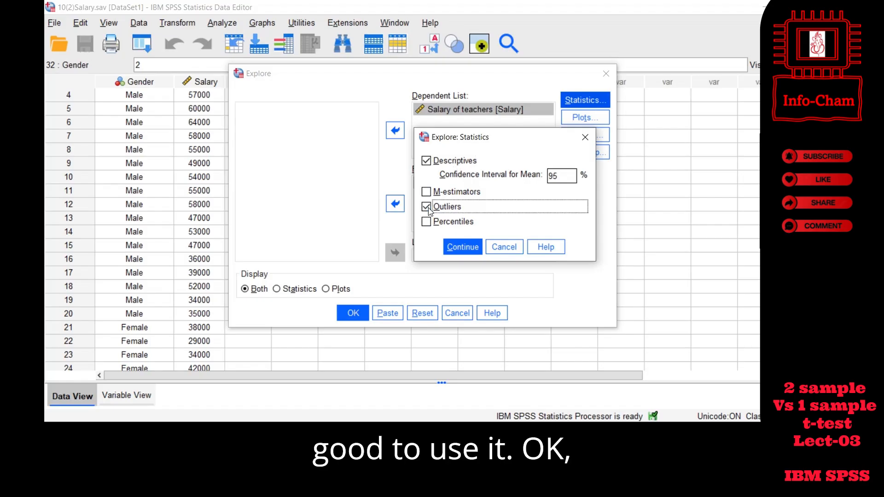
click(464, 244)
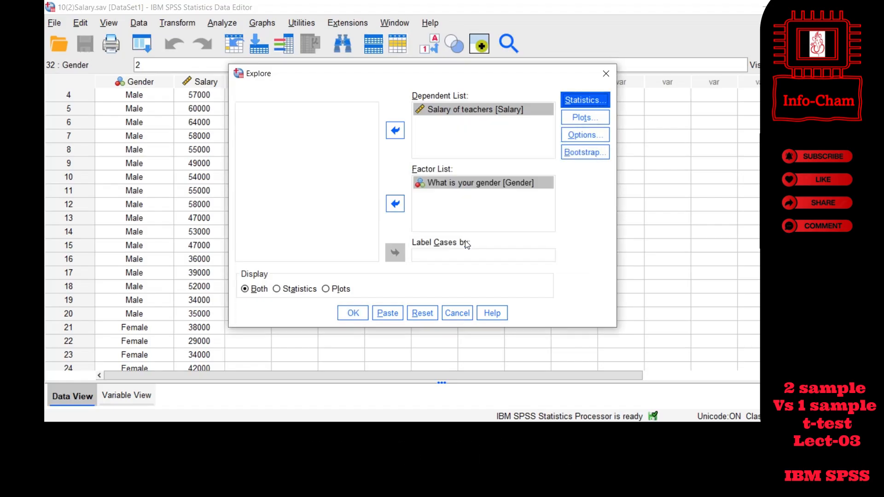
- Configure the Explore plots with Histogram instead of Stem-and-leaf, normality plots with tests, and an Untransformed Levene test
click(581, 118)
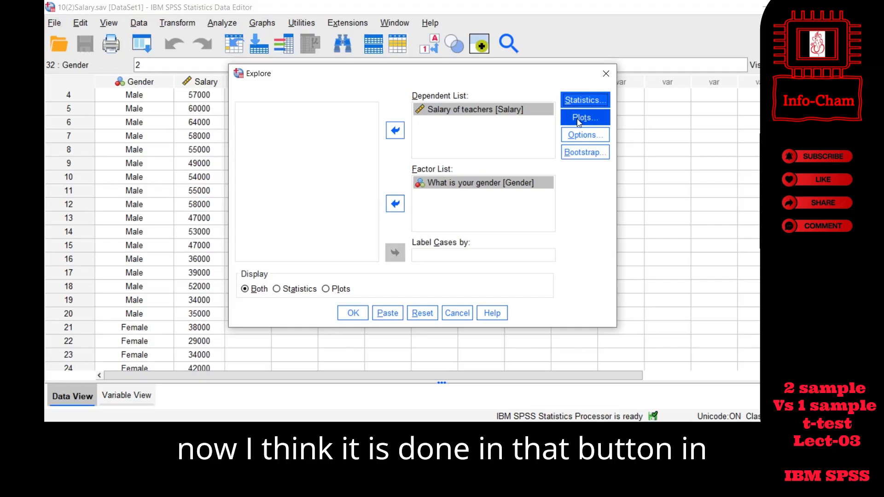
drag(469, 115, 486, 111)
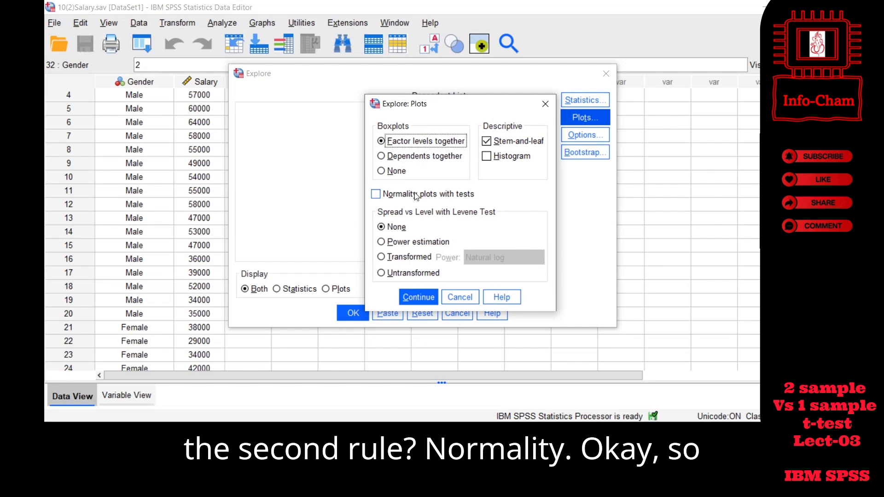
click(487, 141)
click(487, 157)
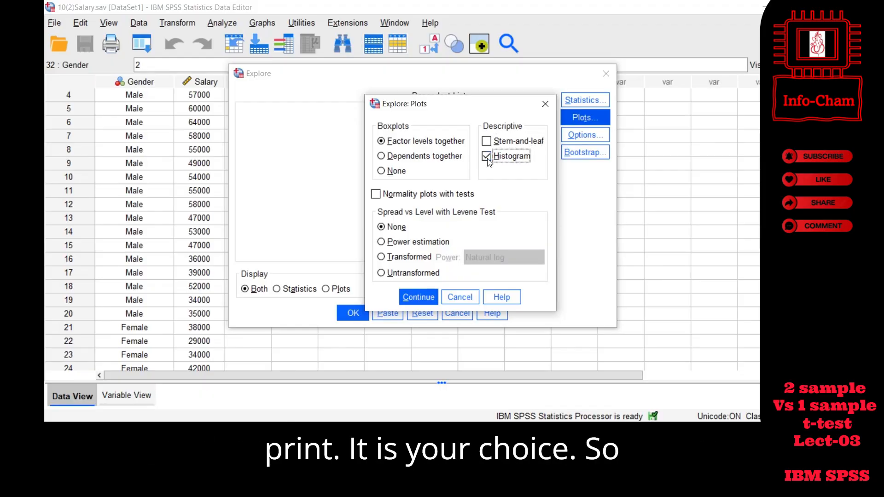
click(375, 196)
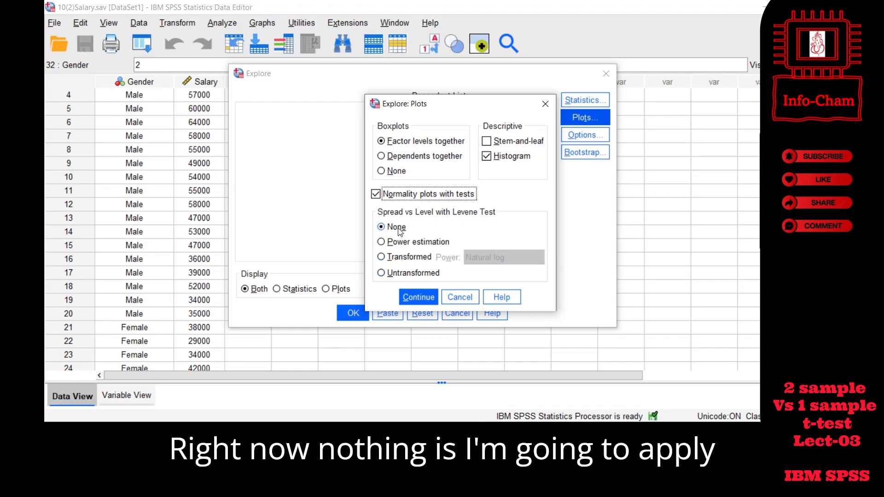
click(400, 271)
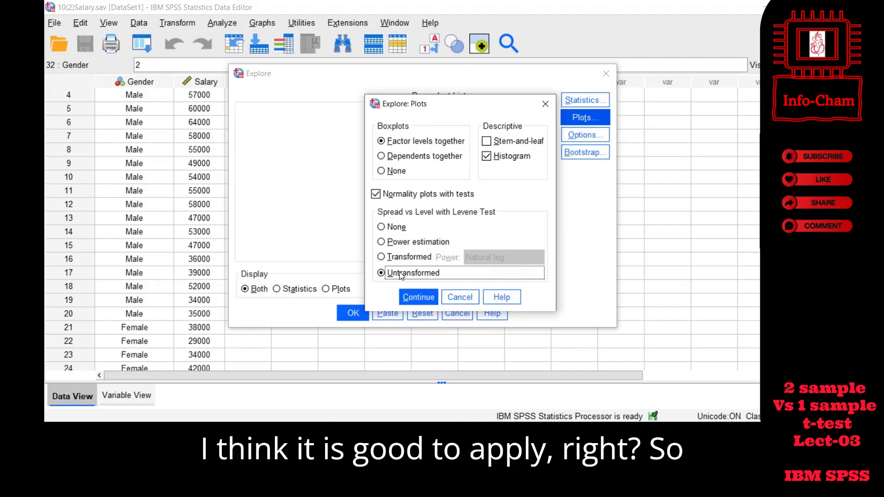
click(415, 297)
- Check the missing-value options of the Explore analysis and run it
click(562, 140)
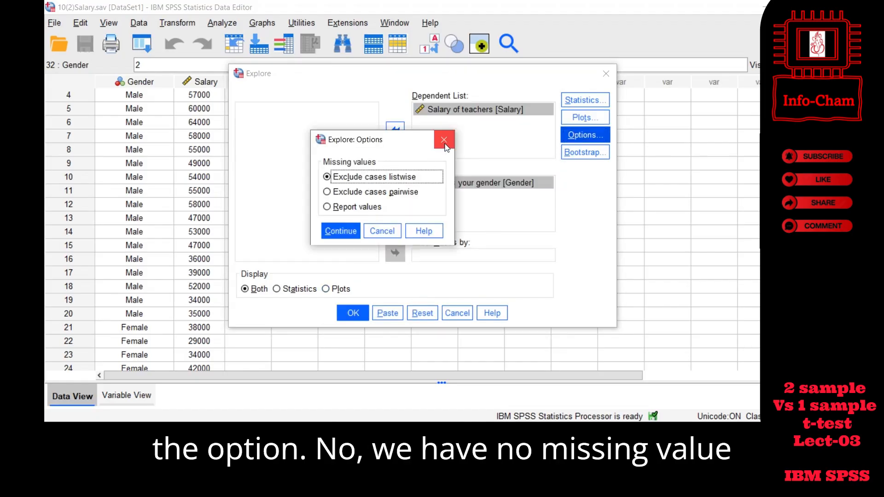
click(444, 140)
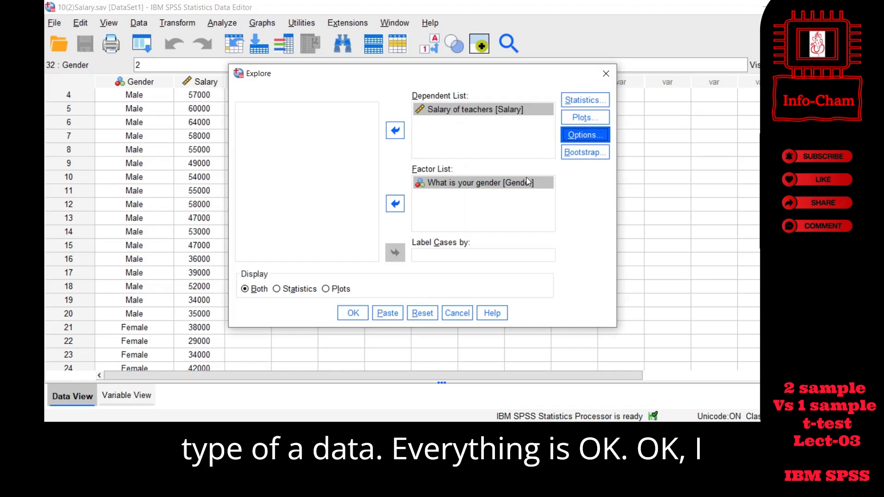
click(353, 313)
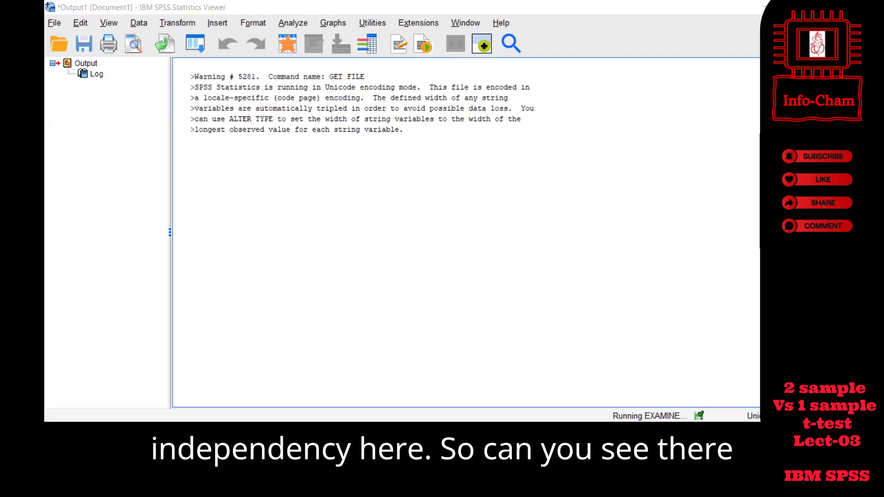
- Return to the salary dataset and compare the measurement types of the Gender and Salary variables
click(568, 392)
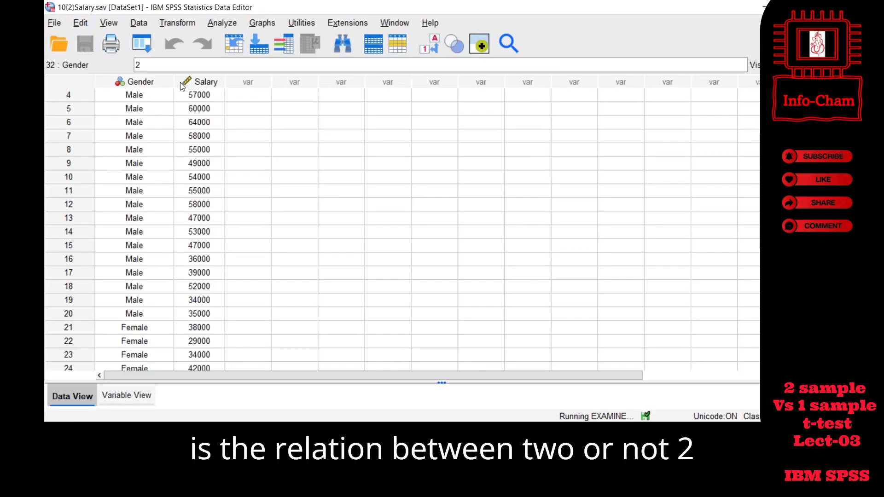
click(145, 85)
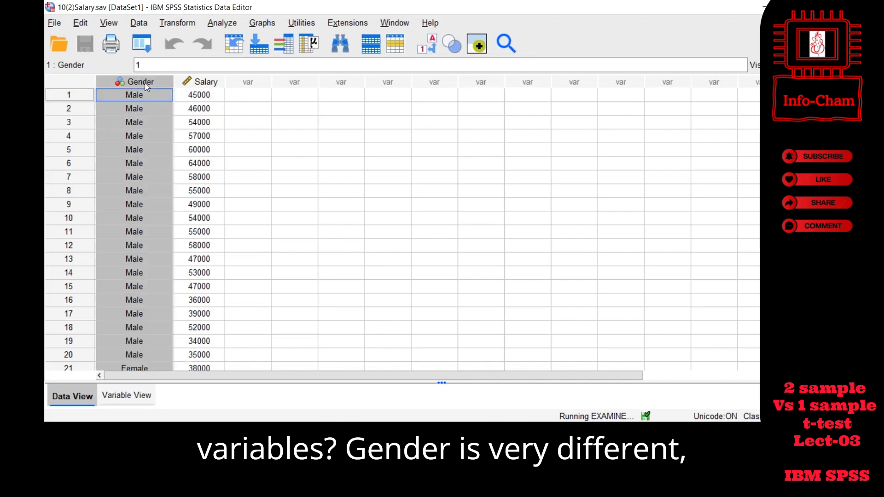
click(198, 83)
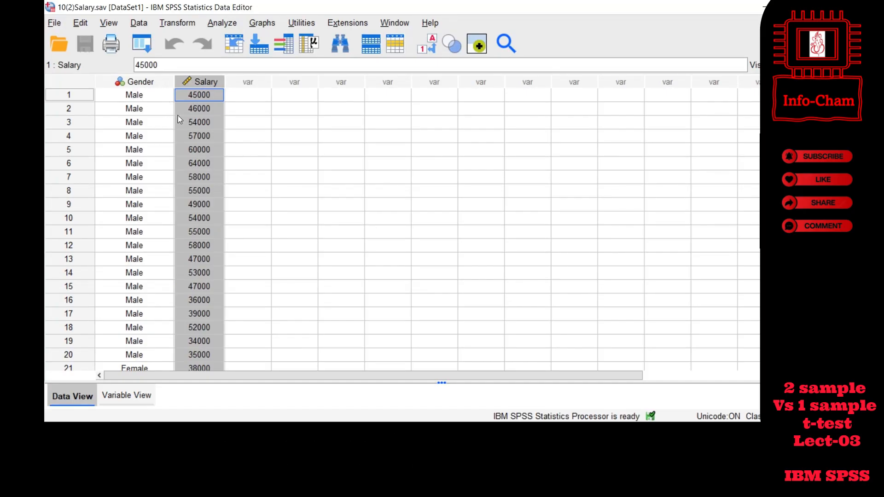
click(145, 84)
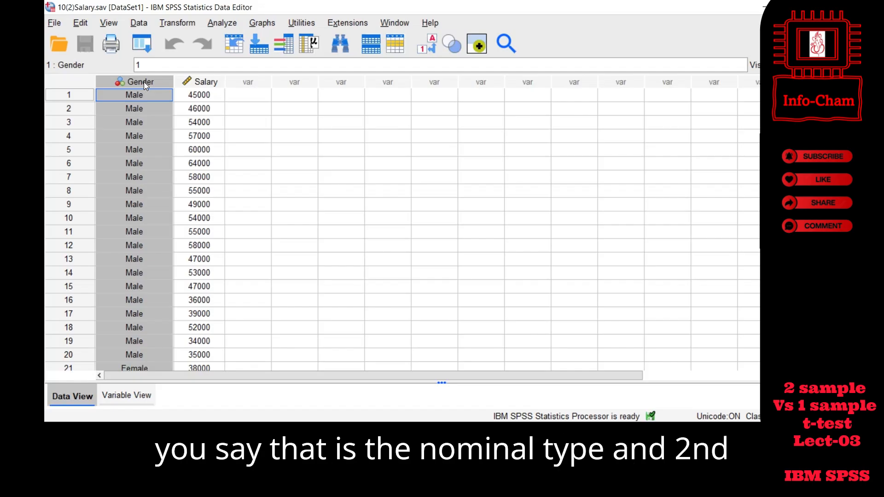
click(201, 86)
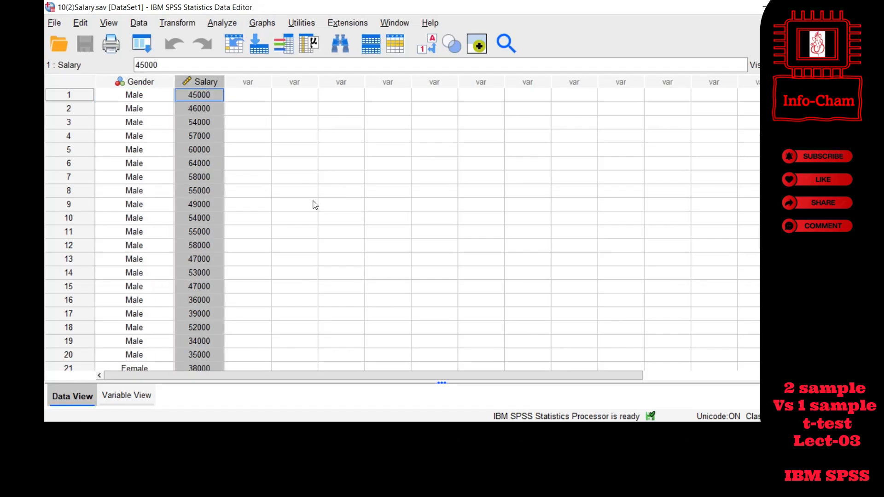
- Switch to the PowerPoint presentation and review the t-test assumptions on slide 10, selecting the normality and homogeneity of variances points
click(562, 434)
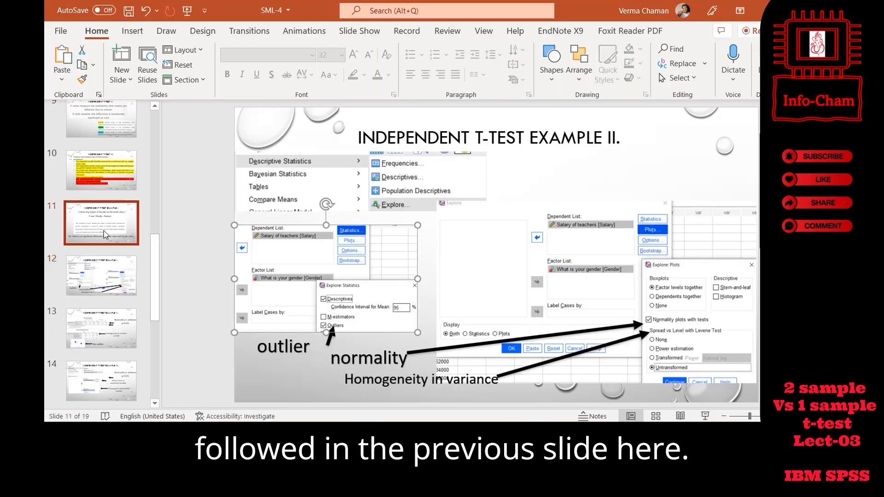
click(104, 231)
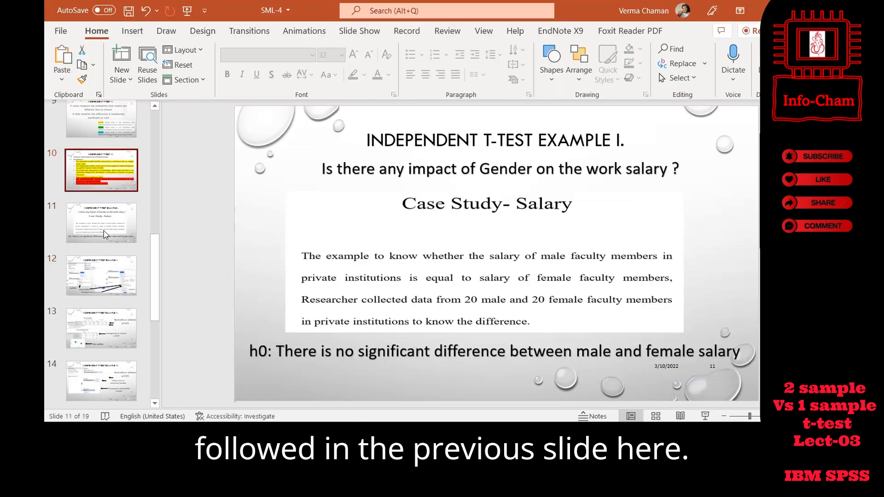
key(Up)
key(Up)
key(Up)
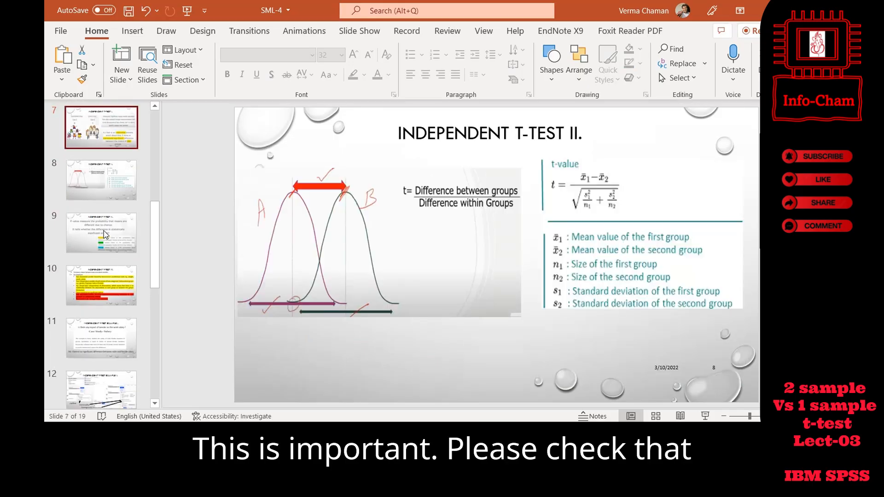
key(Down)
key(Down)
key(Down)
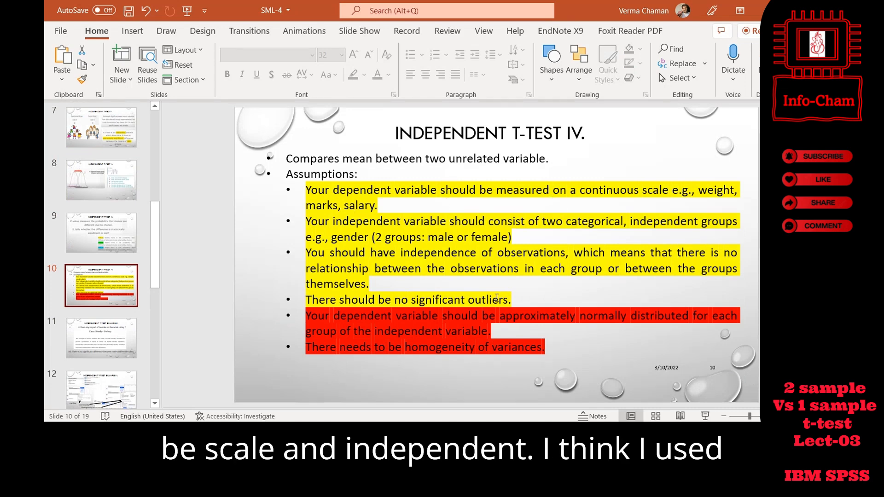
drag(545, 346, 310, 312)
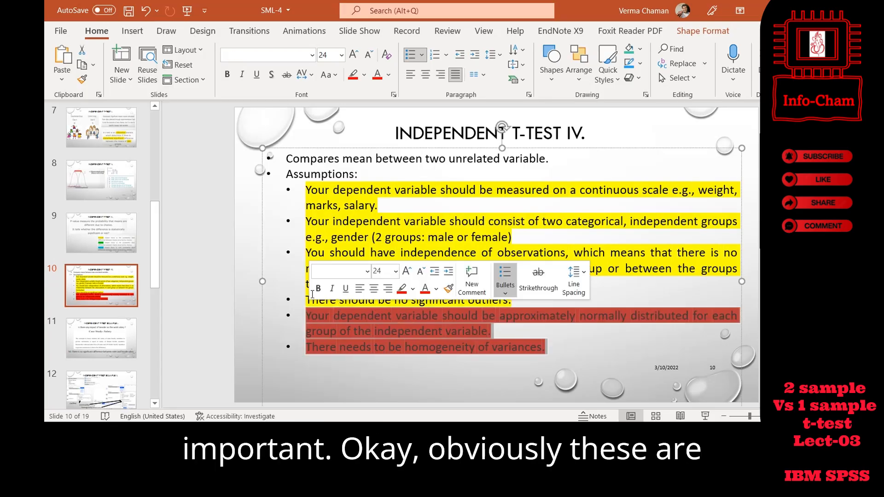
- Deselect the assumptions text and browse the independent t-test example slides from slide 12 onward
click(454, 333)
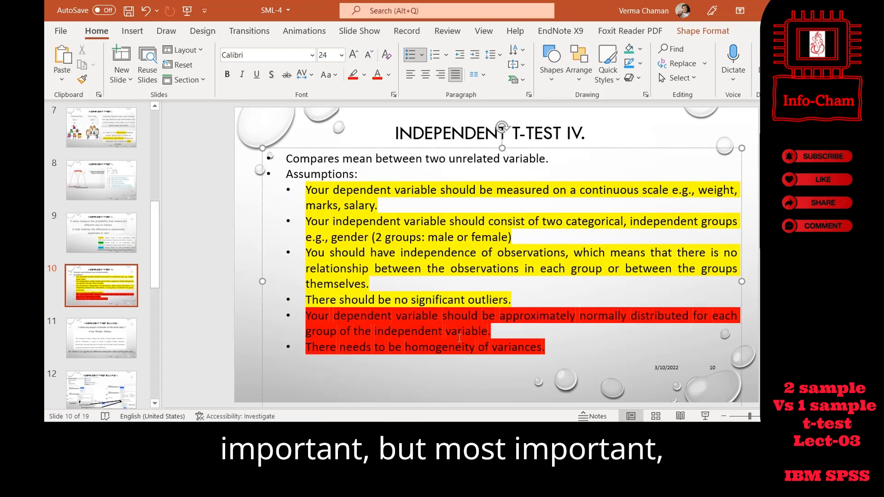
click(114, 379)
key(Down)
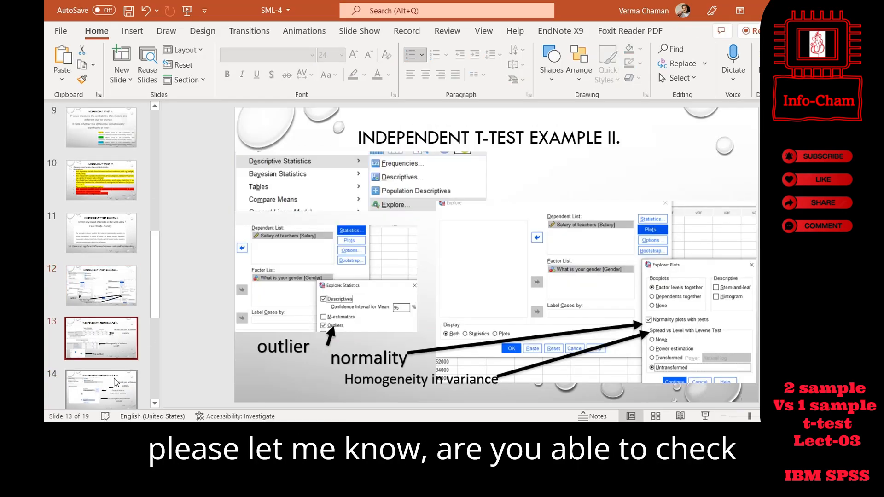
key(Down)
key(Down)
click(114, 382)
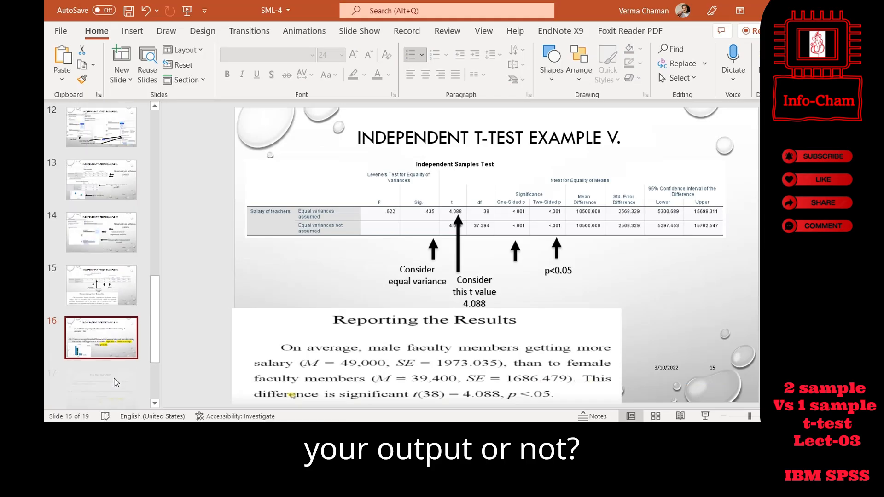
scroll(114, 382, down, 1)
- Switch to the SPSS output viewer and examine the Case Processing Summary and the salary Descriptives for both genders
click(383, 431)
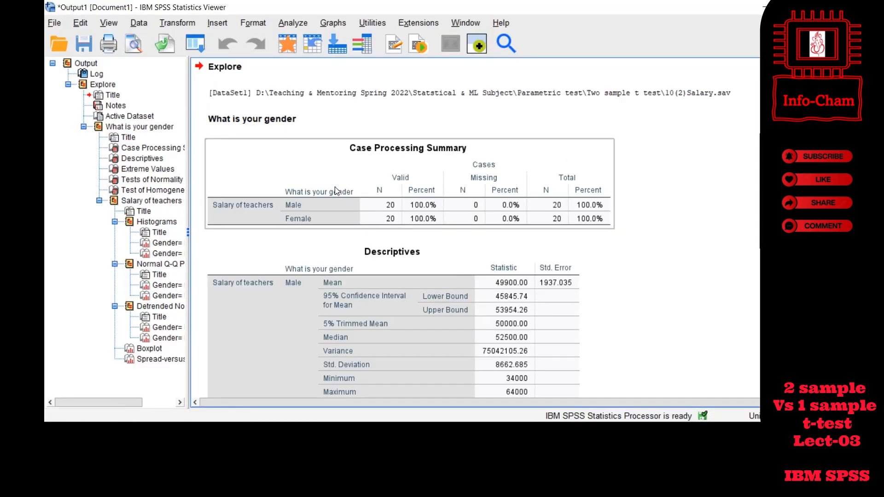
click(322, 154)
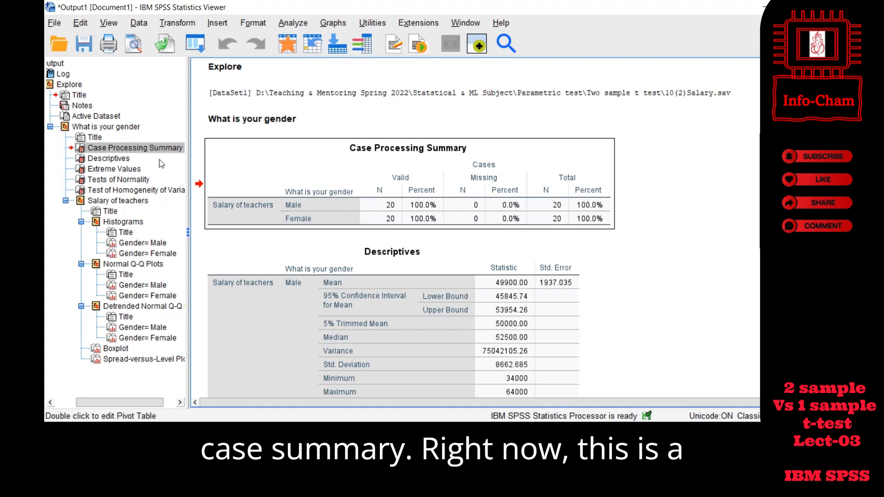
click(108, 158)
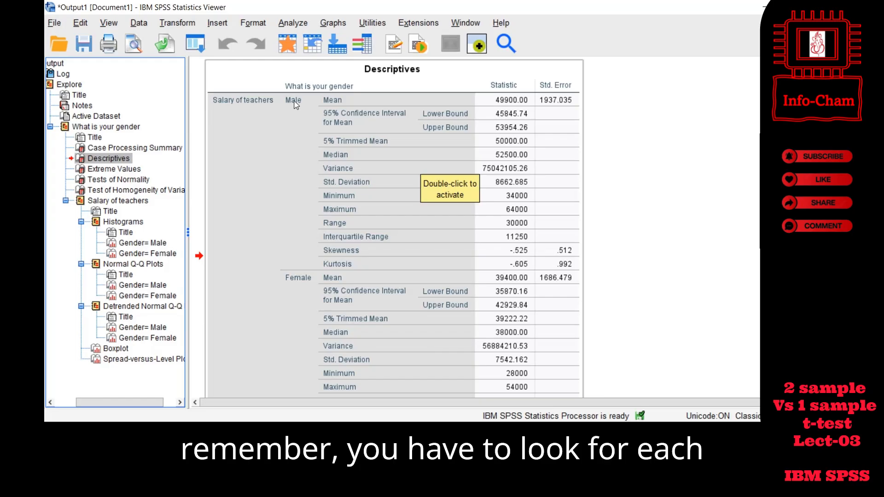
click(302, 117)
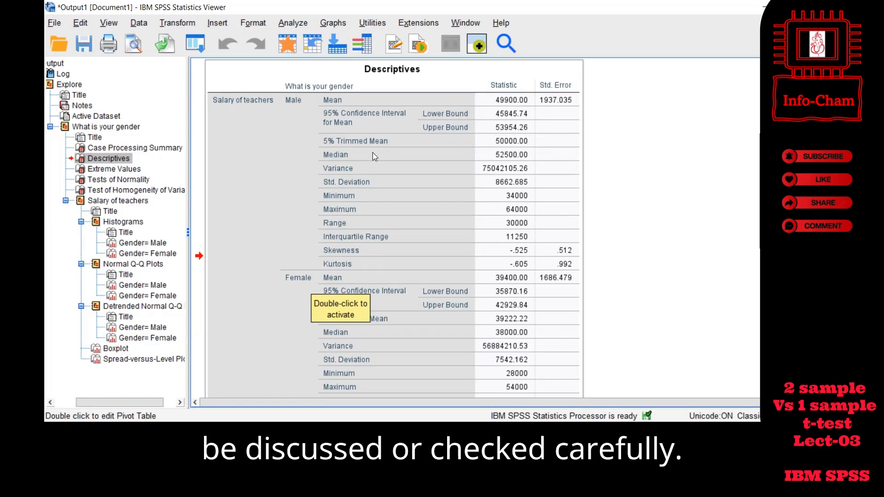
scroll(359, 162, down, 3)
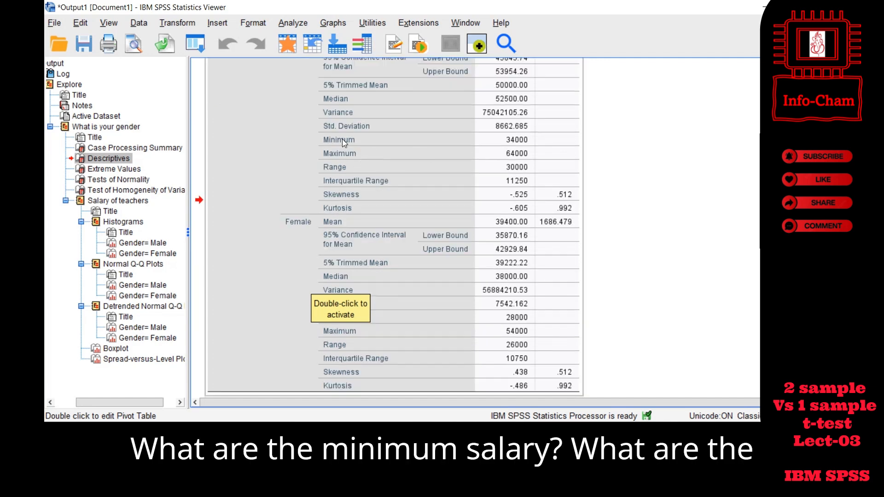
scroll(343, 143, up, 3)
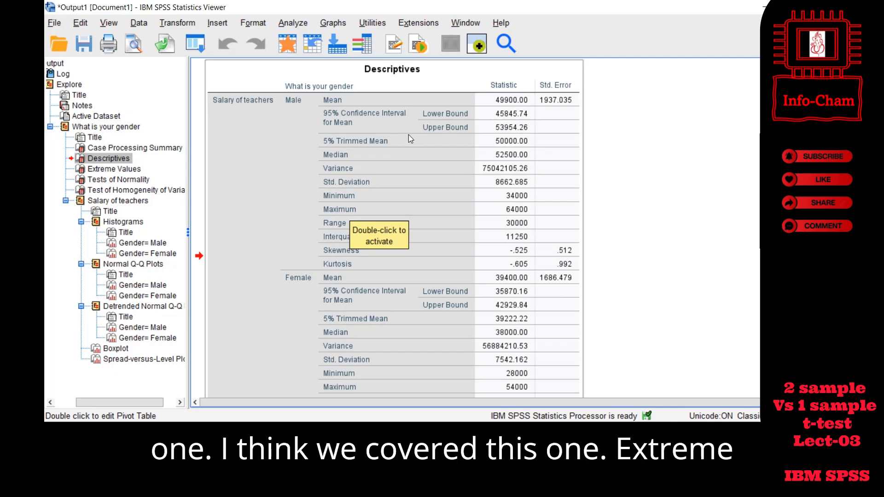
- Review the Extreme Values and Tests of Normality tables in the Explore output
click(121, 170)
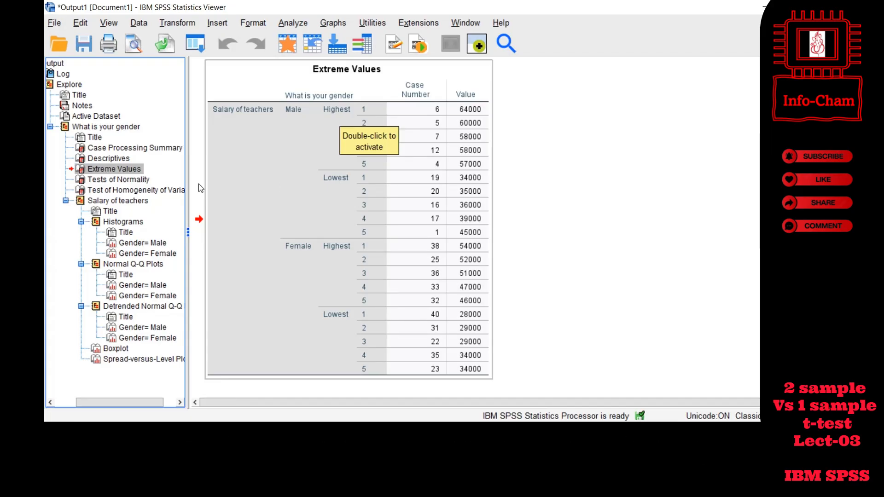
click(124, 181)
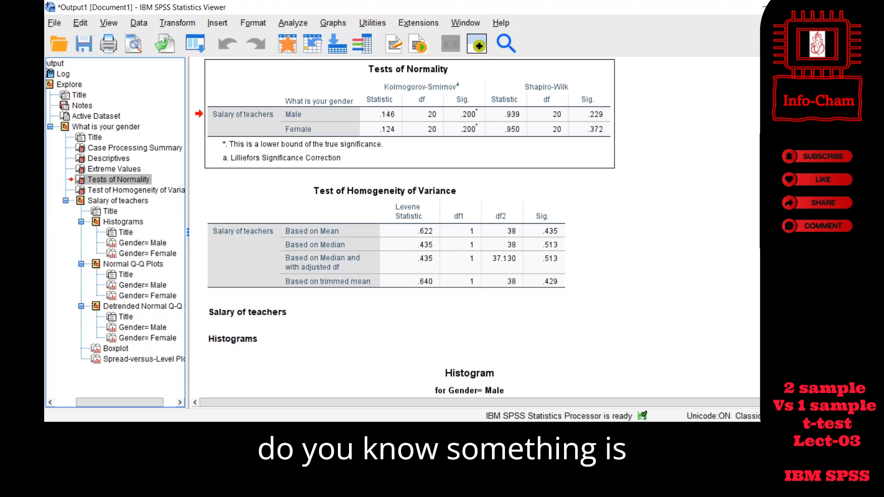
- Switch back to the PowerPoint presentation and show slide 14, Independent t-test Example IV
key(alt+Tab)
click(110, 231)
click(109, 173)
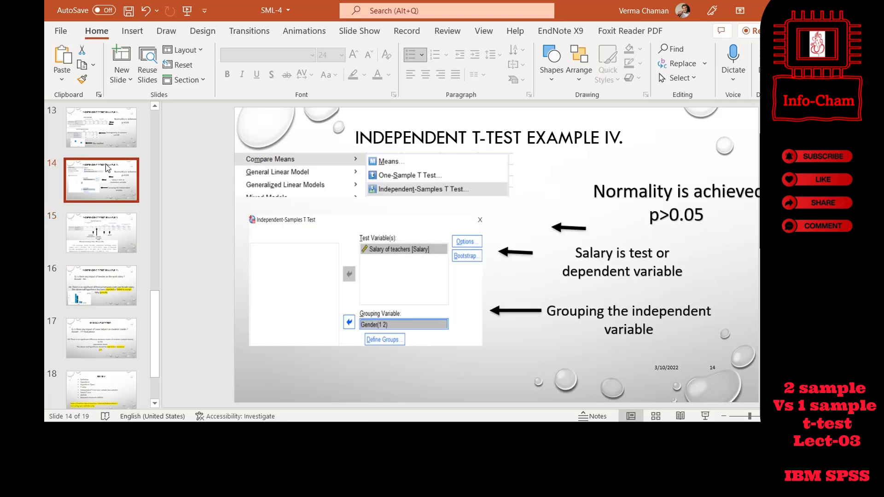
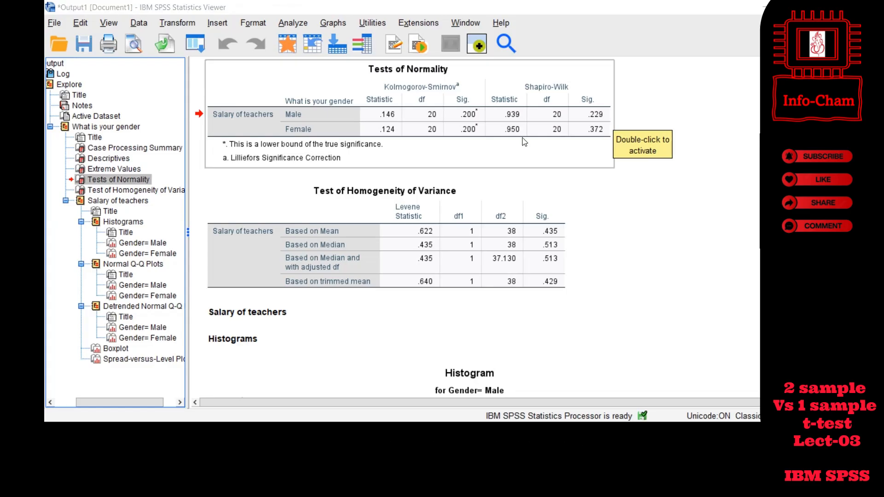
- Check the normality criterion on the PowerPoint slide, return to the SPSS output viewer and select the Test of Homogeneity of Variance table
key(alt+Tab)
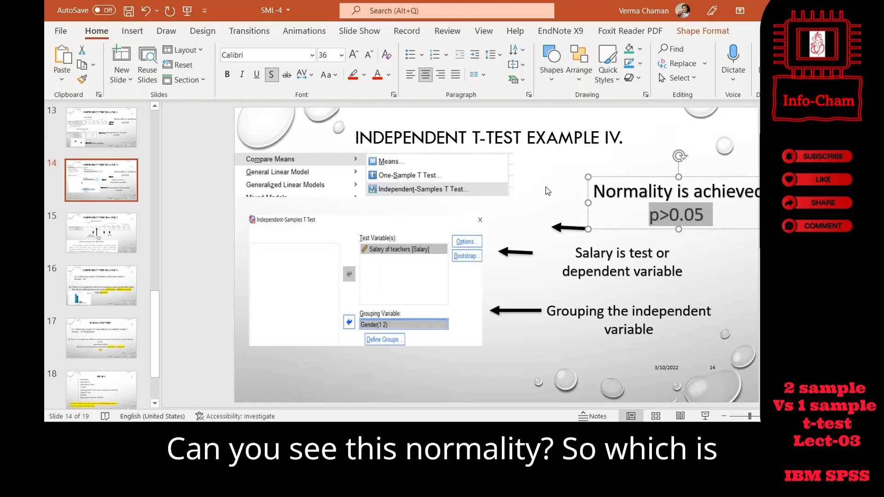
key(alt+Tab)
key(alt+Tab)
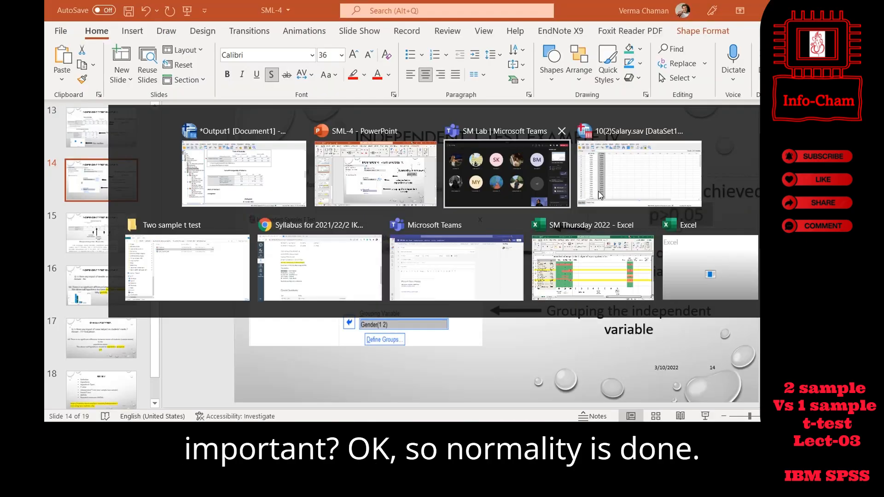
key(alt+Tab)
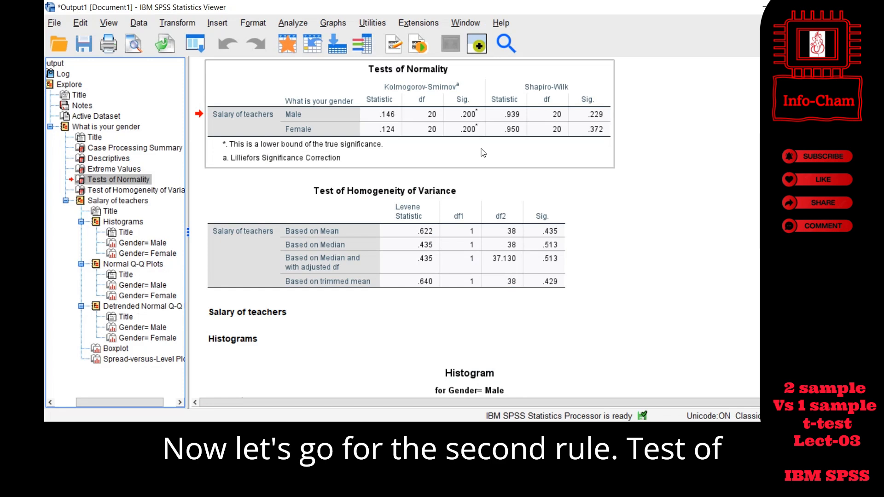
click(482, 202)
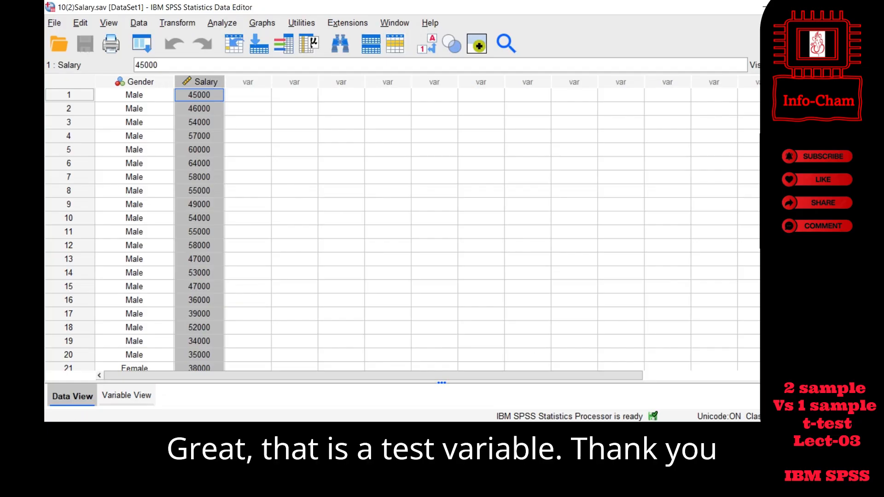
click(639, 392)
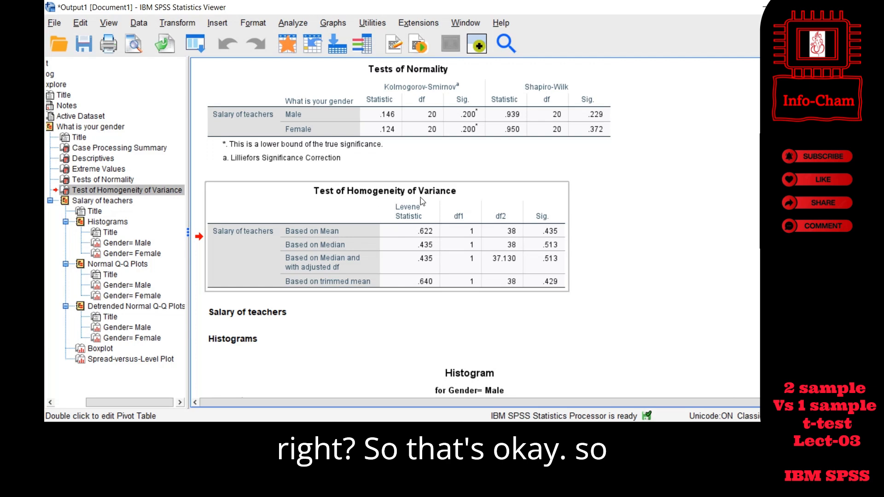
scroll(452, 207, down, 3)
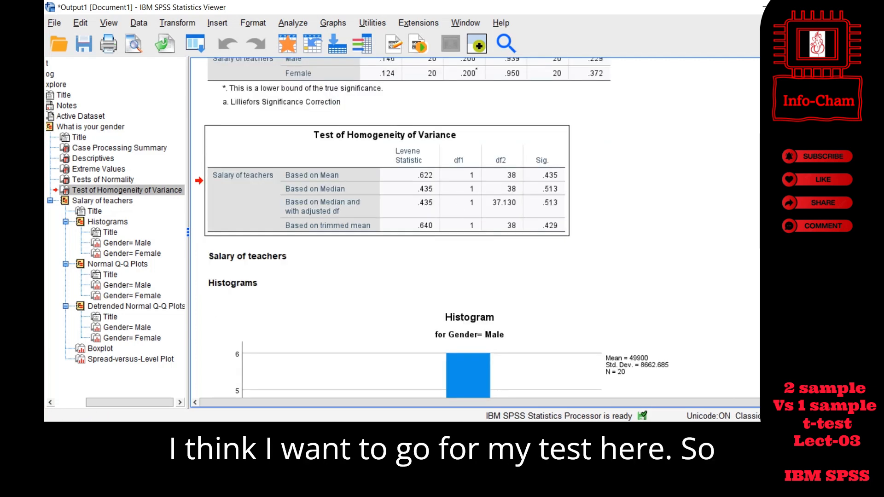
- Switch to PowerPoint and review slide 14's notes on the dependent test variable and the independent grouping variable
key(alt+Tab)
click(642, 253)
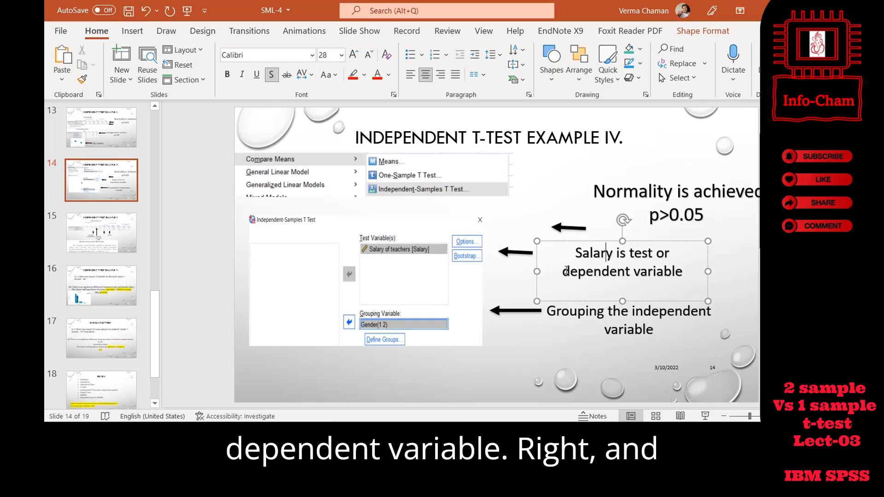
click(589, 311)
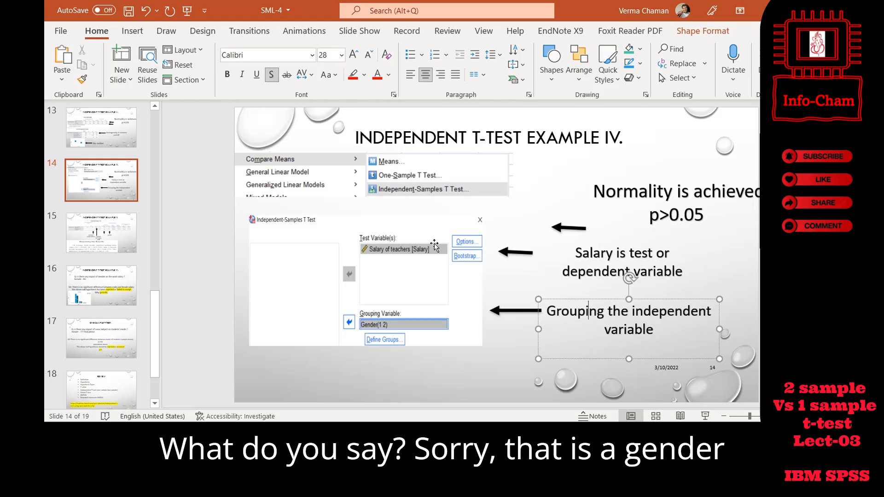
- Switch back to the SPSS output viewer and examine the teachers' salary histograms for male and female
key(alt+Tab)
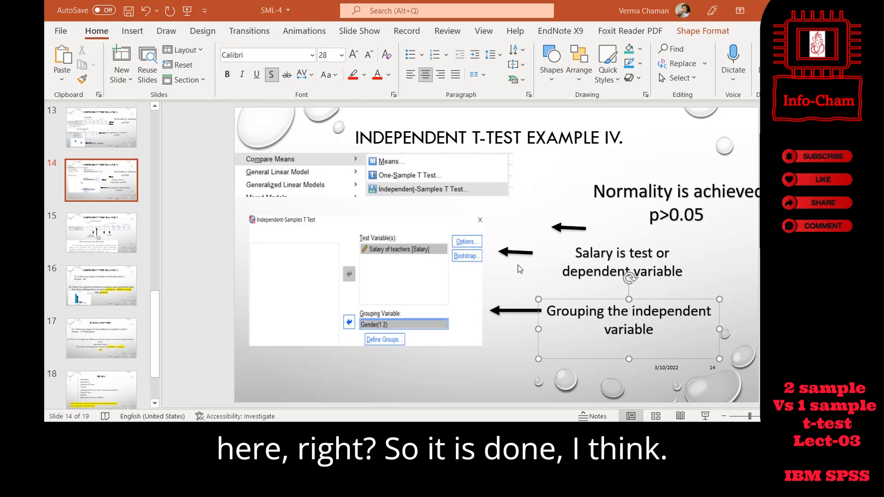
scroll(502, 237, down, 2)
scroll(502, 237, down, 2)
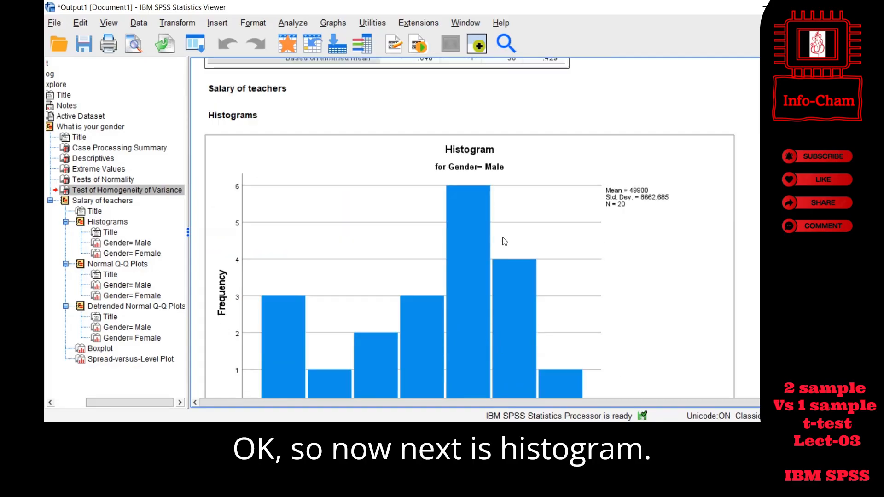
scroll(502, 233, down, 1)
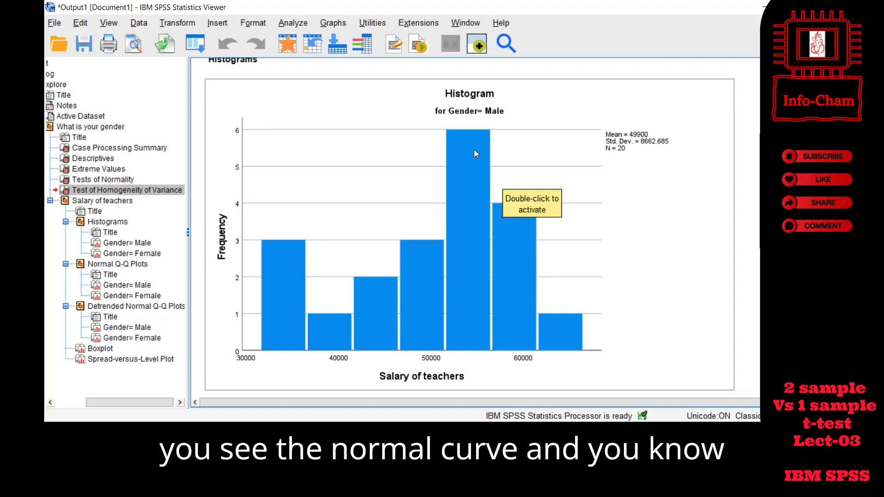
scroll(489, 204, down, 5)
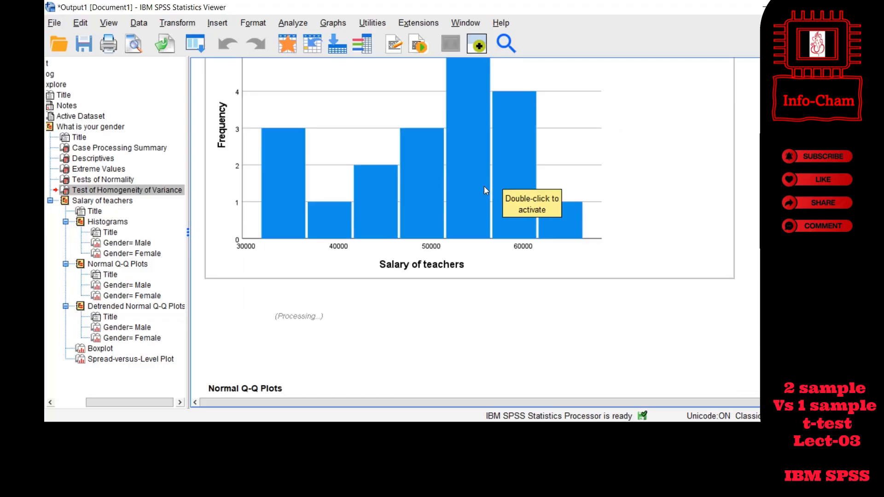
scroll(481, 186, down, 5)
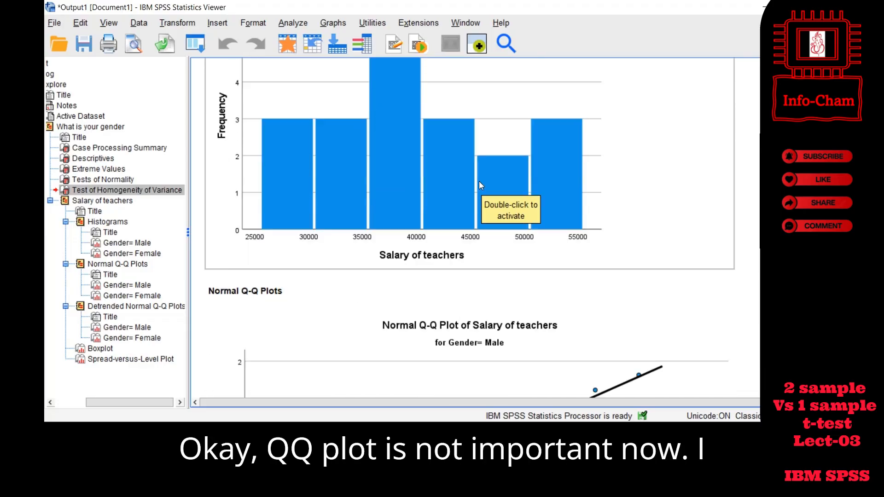
- Inspect the Normal Q-Q Plot for male salaries and return to the Tests of Normality and Homogeneity of Variance tables
scroll(428, 263, down, 2)
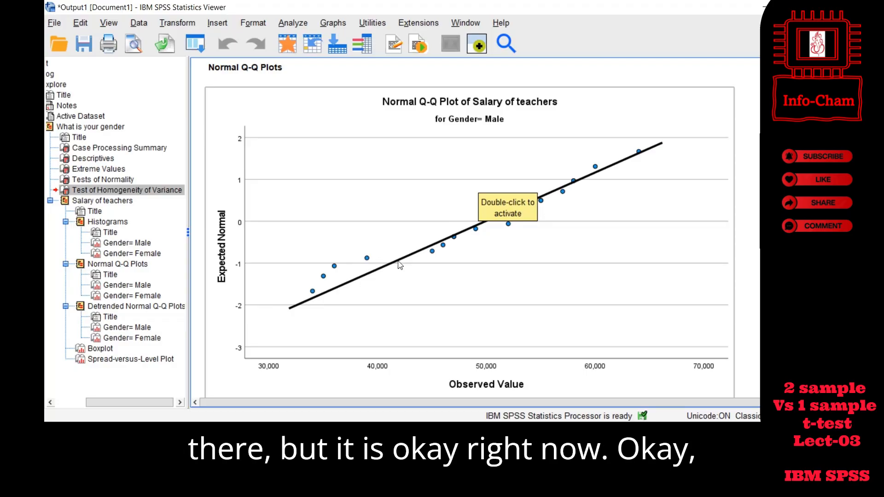
scroll(452, 239, down, 3)
scroll(452, 240, up, 2)
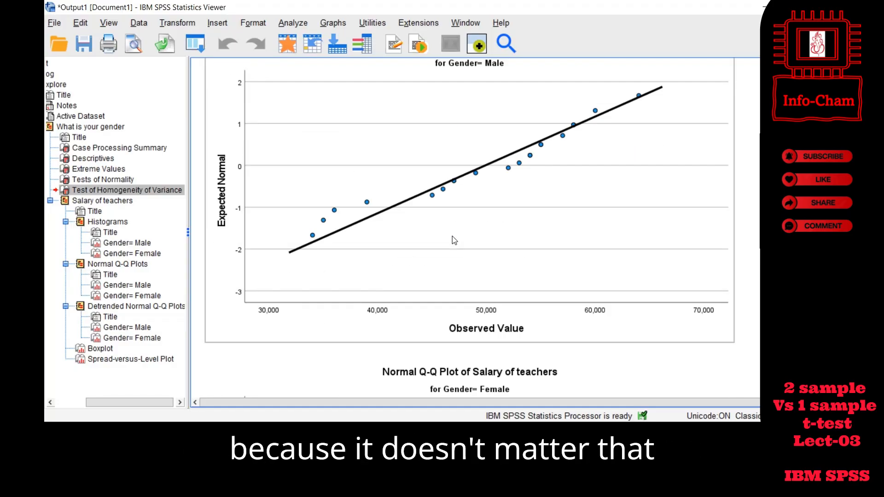
scroll(484, 230, up, 2)
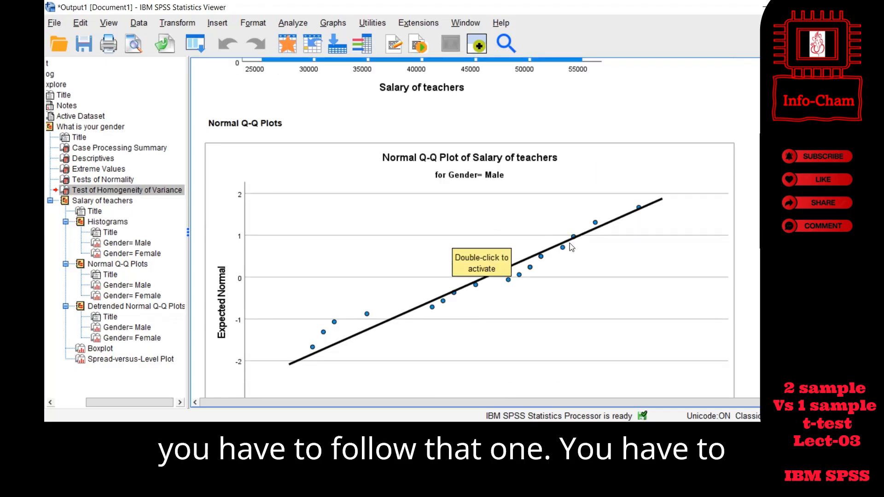
scroll(581, 244, up, 6)
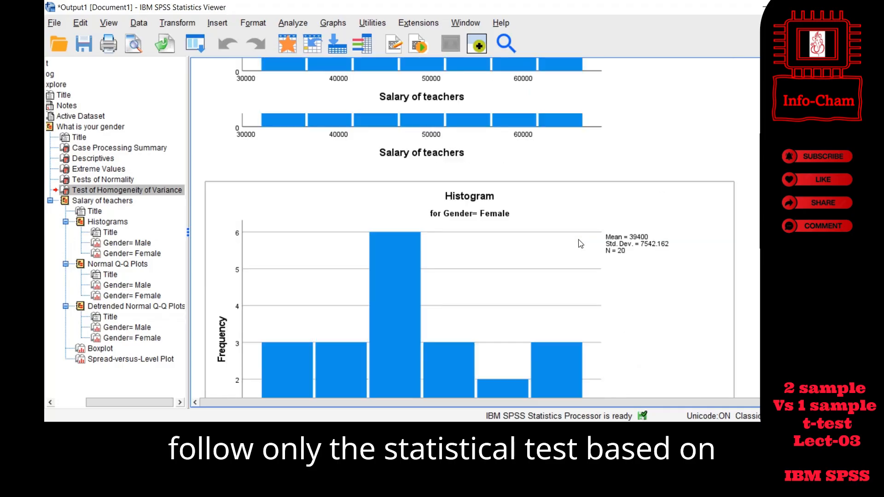
scroll(580, 244, up, 1)
scroll(580, 244, up, 8)
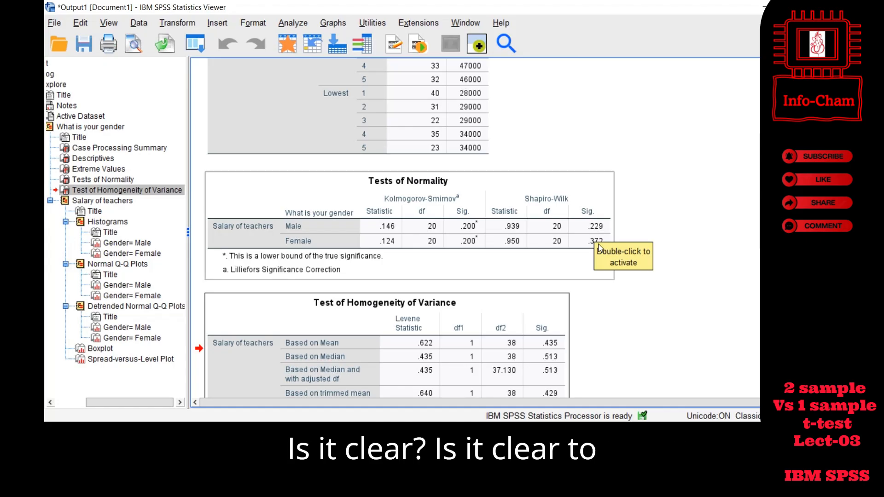
scroll(577, 233, down, 3)
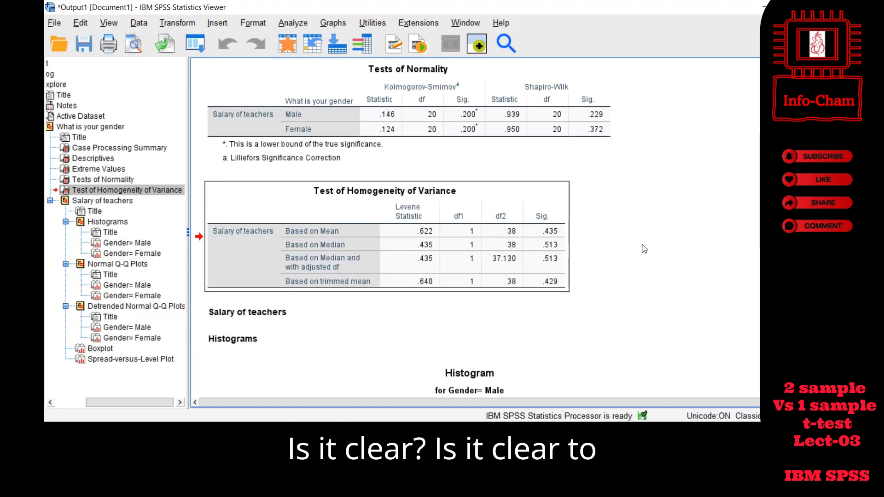
- Look through the remaining Explore plots and compare the male and female salary boxplots
scroll(641, 248, down, 9)
scroll(641, 248, down, 6)
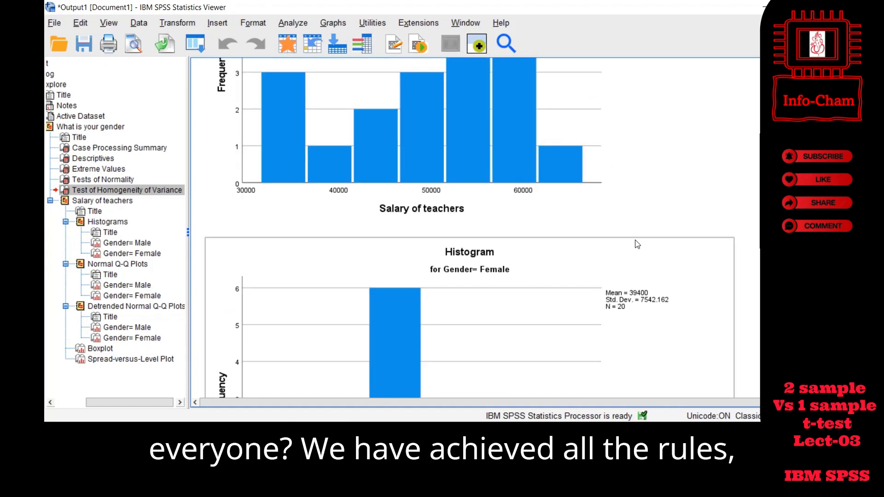
scroll(634, 241, down, 8)
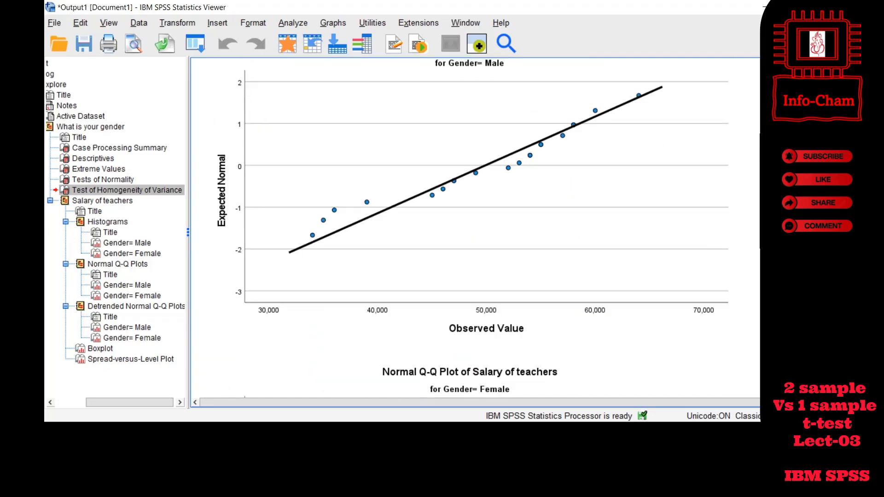
scroll(475, 228, down, 5)
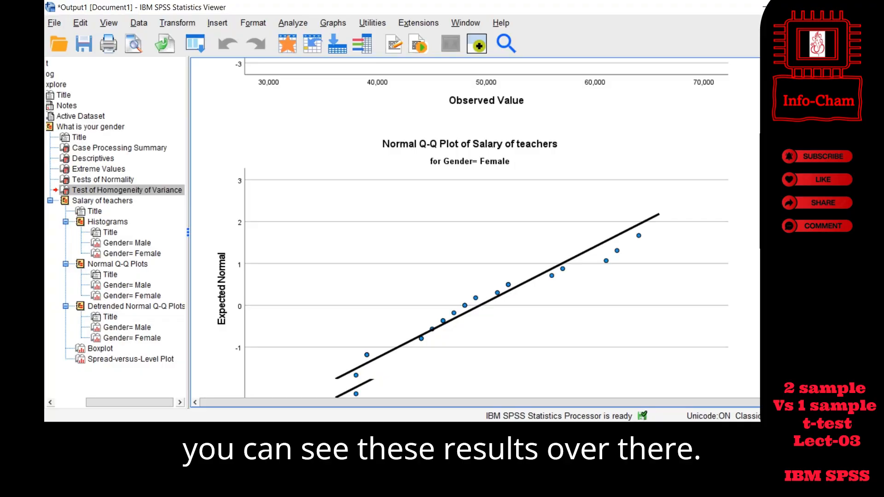
scroll(475, 228, down, 5)
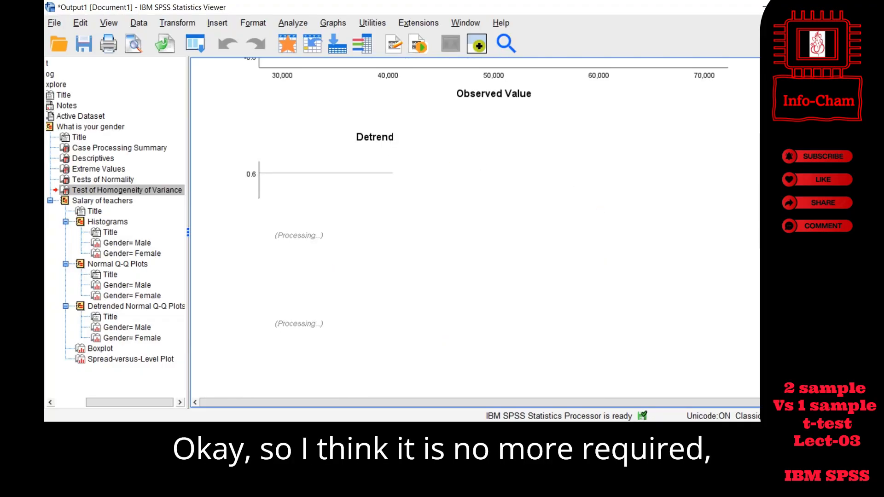
scroll(475, 228, down, 10)
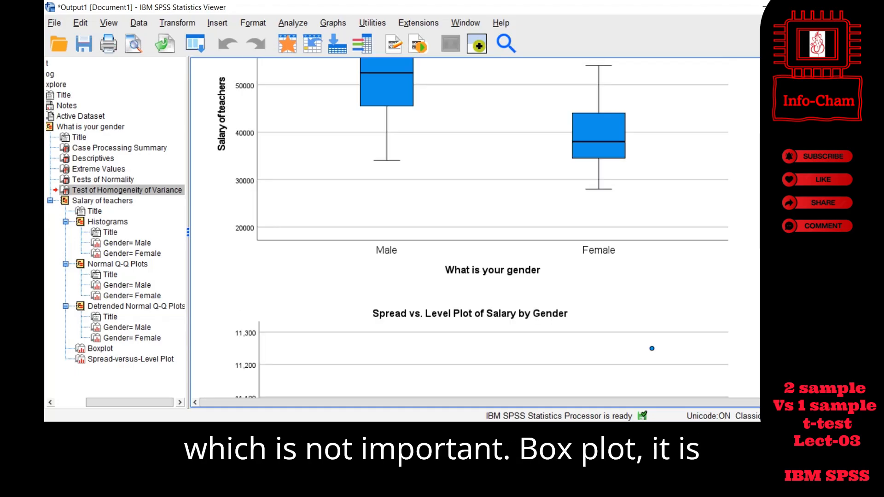
scroll(643, 245, up, 3)
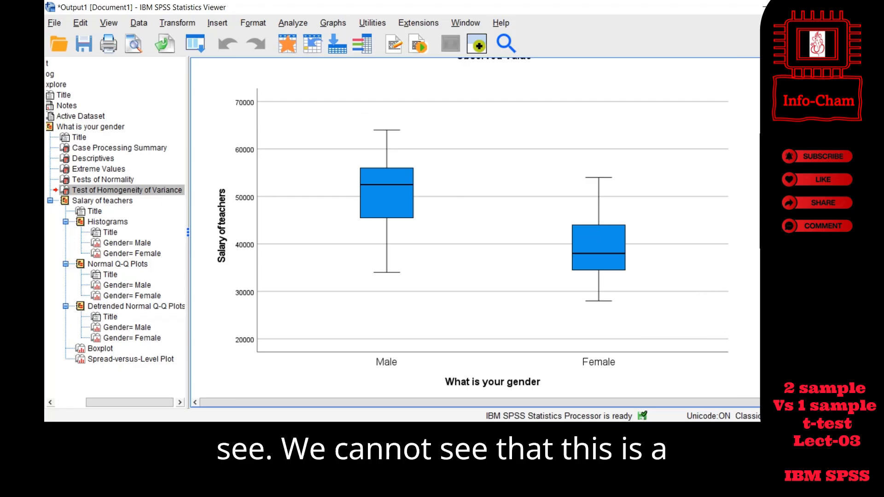
scroll(476, 230, up, 1)
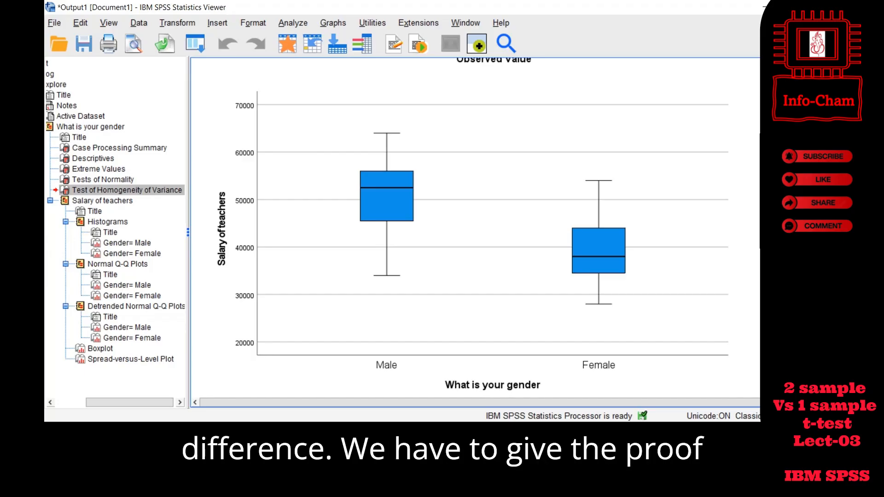
scroll(476, 230, down, 1)
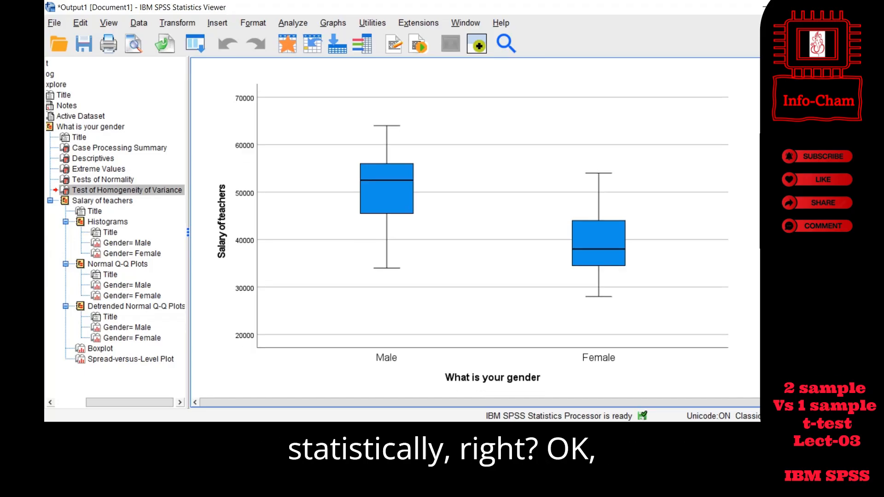
scroll(475, 230, up, 20)
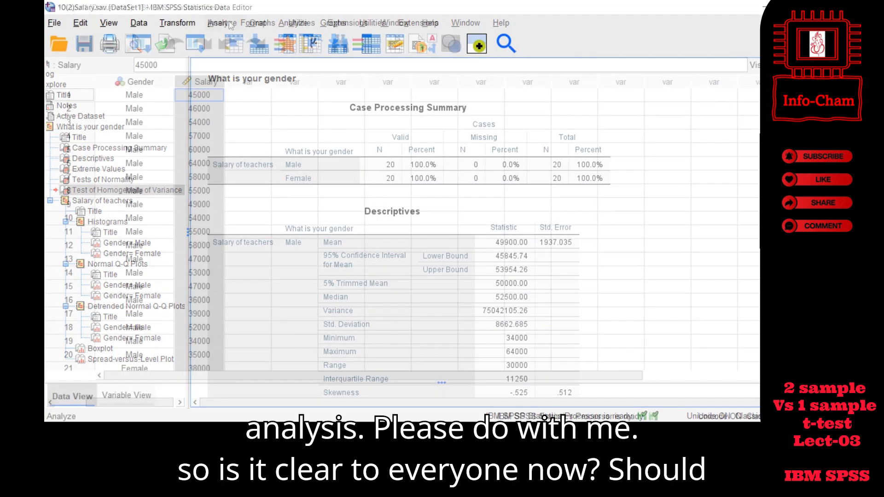
- Open the Independent-Samples T Test dialog from the salary data editor and check its variable setup against slide 14 in PowerPoint
click(229, 23)
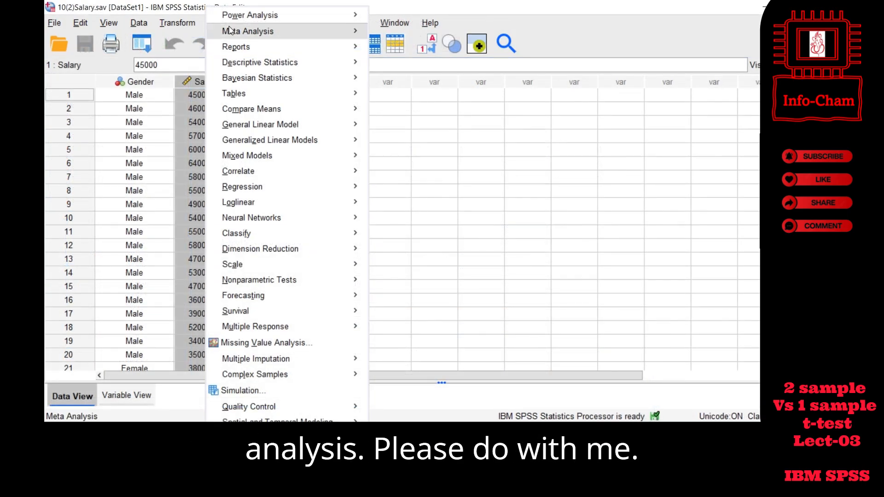
mouse_move(259, 112)
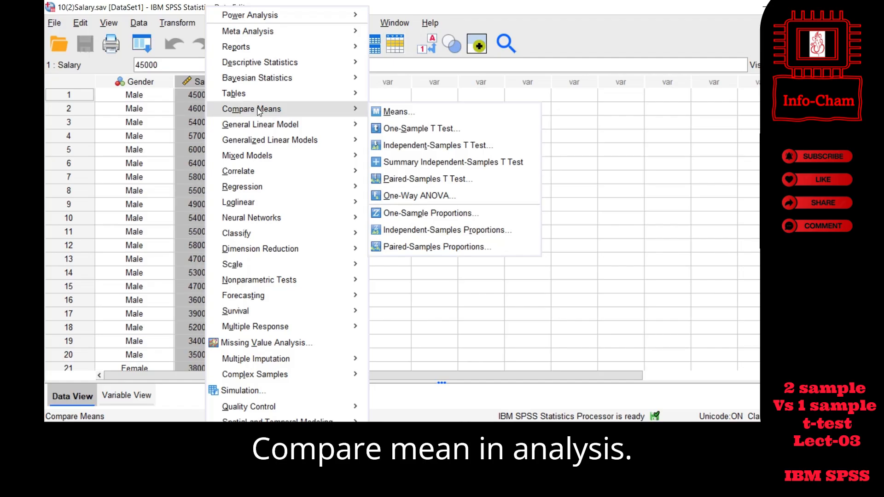
click(217, 19)
click(217, 18)
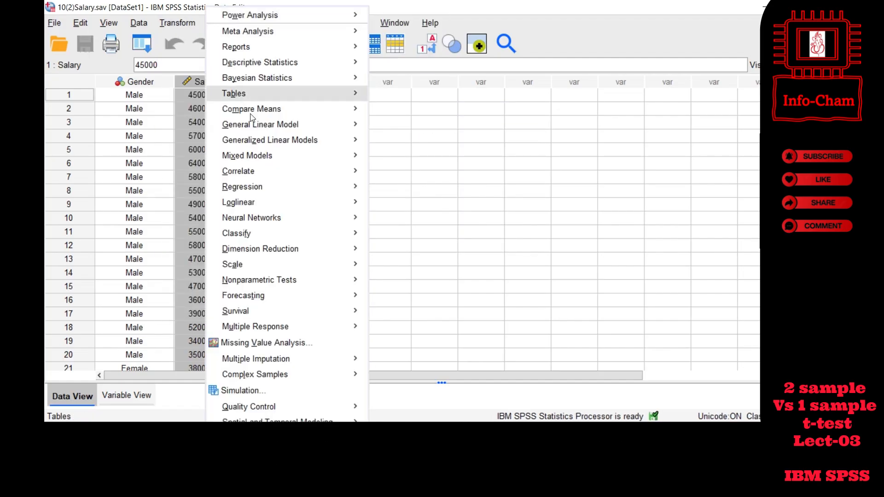
mouse_move(253, 114)
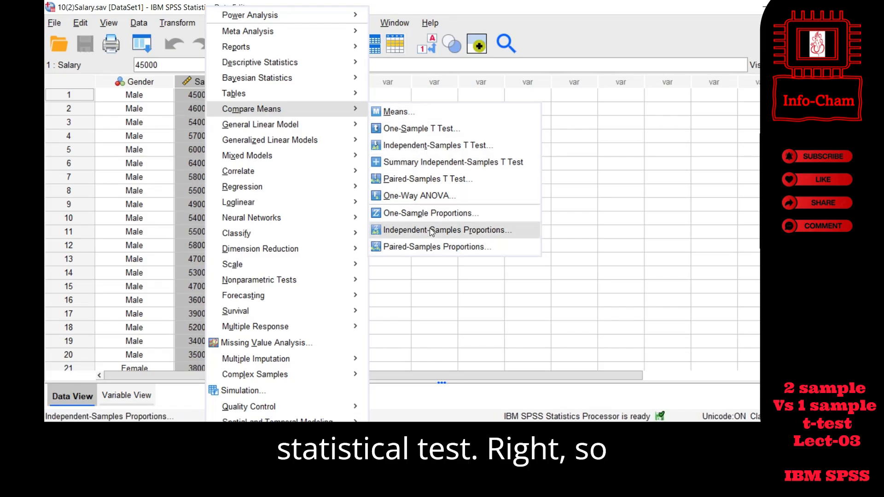
click(465, 146)
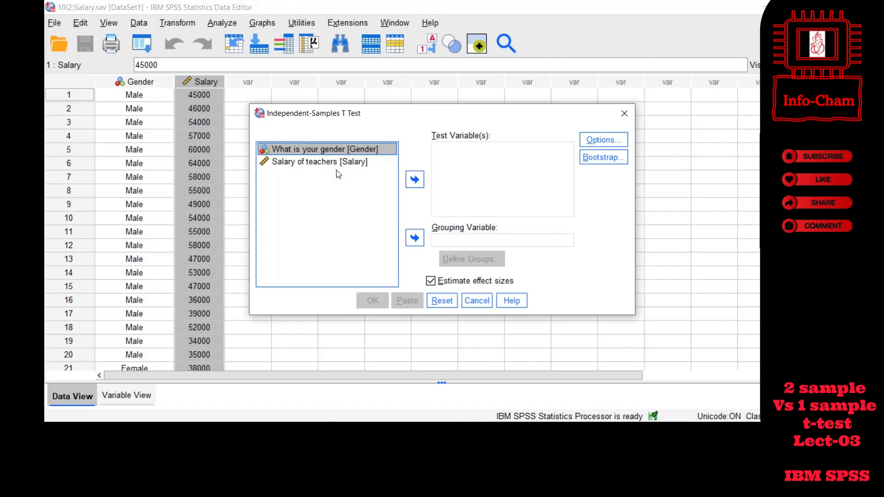
click(601, 433)
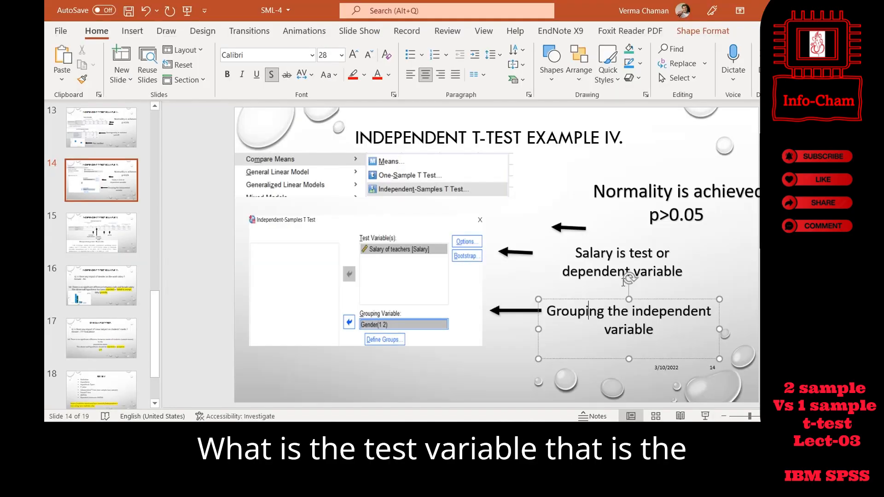
click(553, 433)
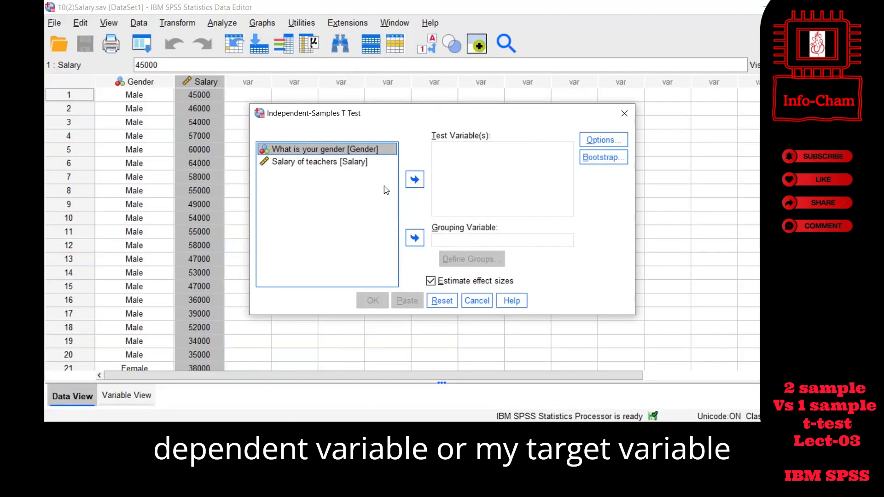
- Assign Salary of teachers as the test variable and What is your gender as the grouping variable
click(324, 163)
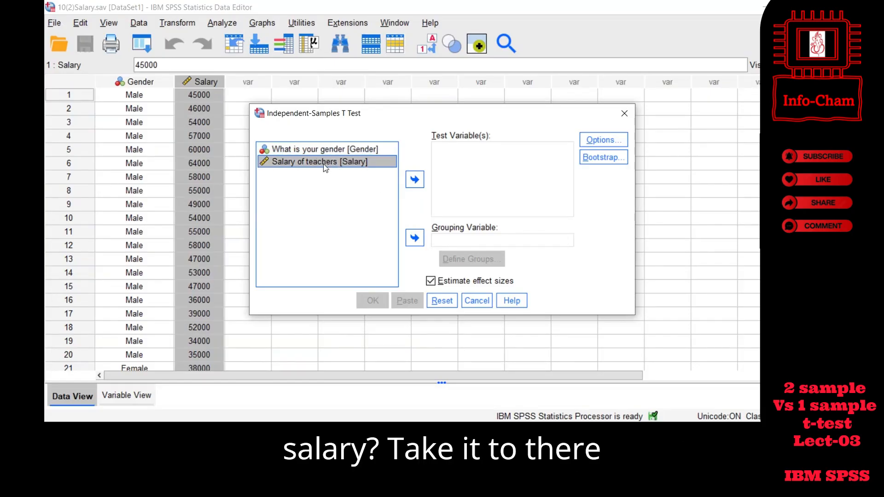
click(415, 180)
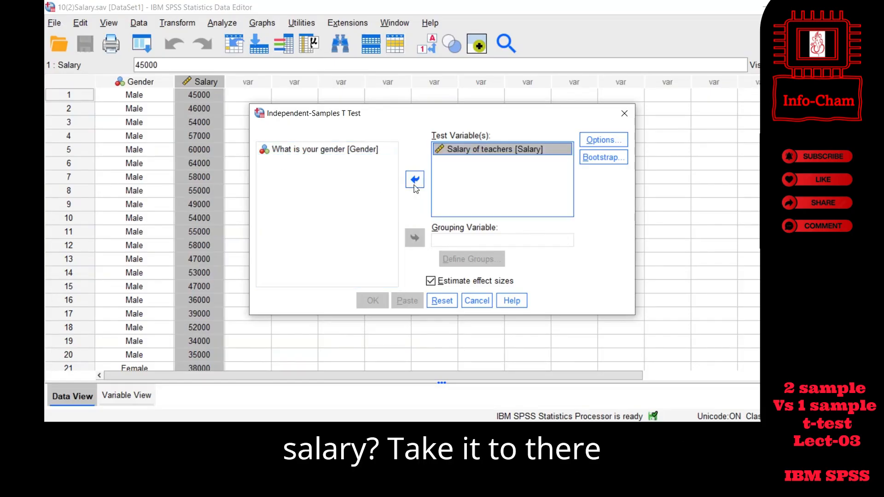
click(304, 149)
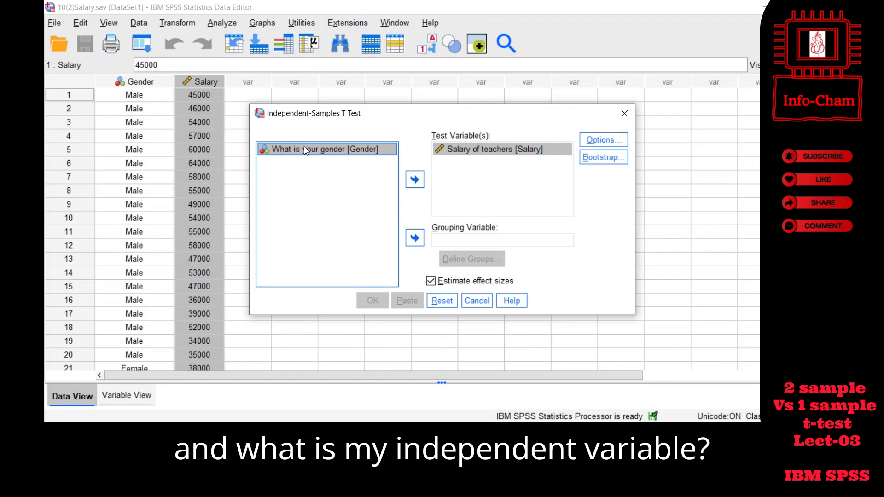
click(416, 238)
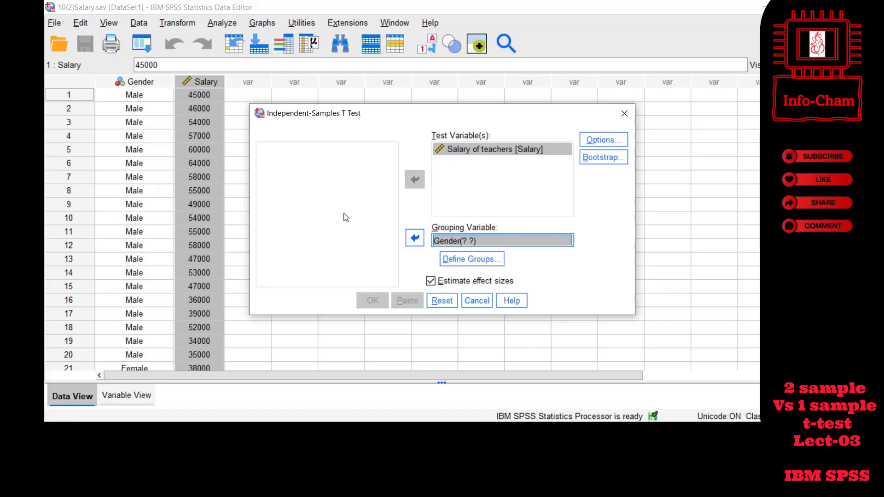
- Toggle the value labels in the data grid to check which numeric codes stand for male and female in Gender
click(426, 45)
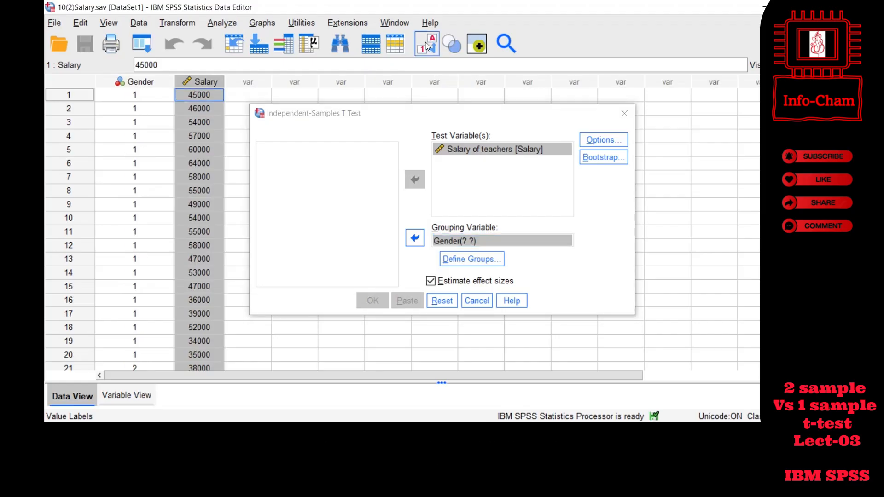
click(426, 45)
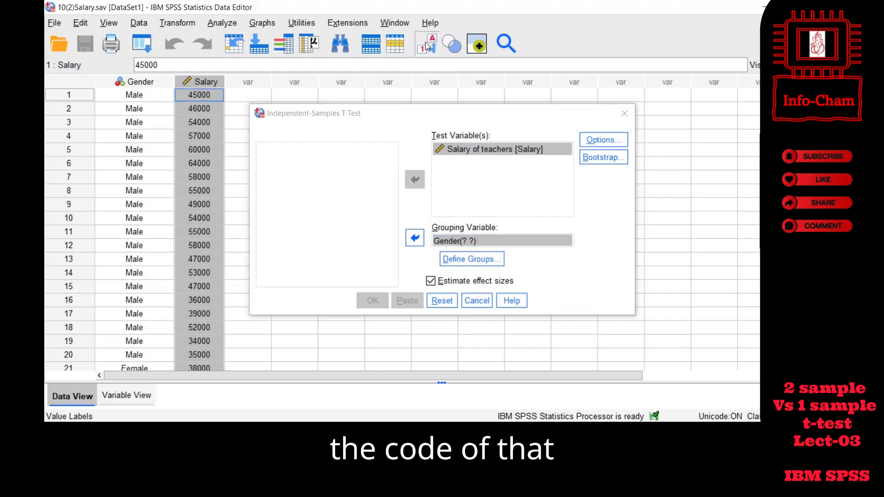
click(427, 46)
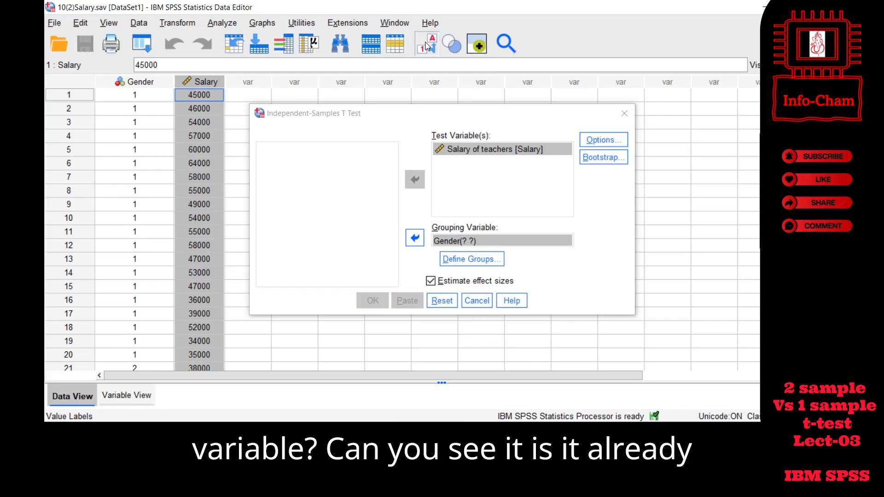
click(426, 46)
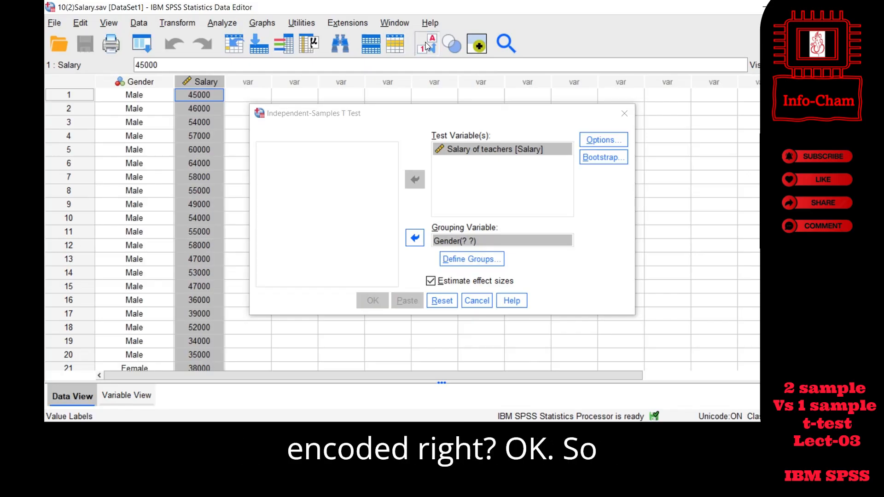
click(427, 46)
click(427, 46)
click(427, 46)
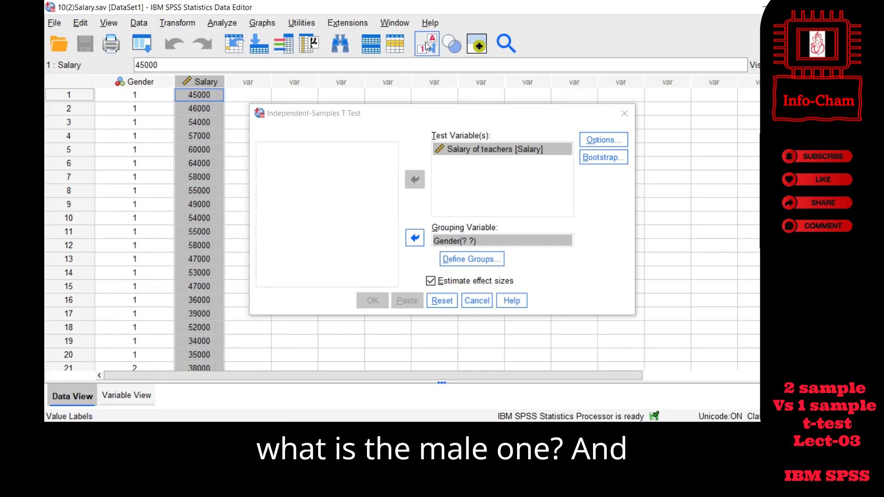
scroll(115, 211, down, 2)
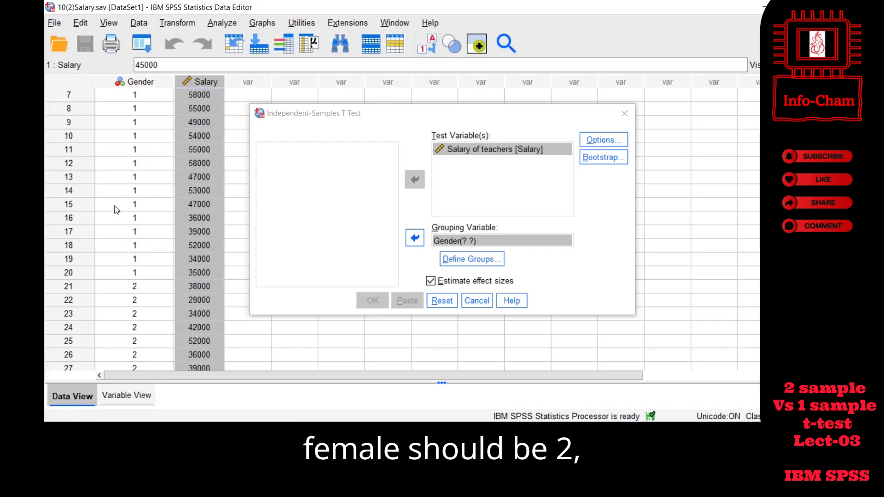
scroll(117, 210, down, 2)
click(427, 46)
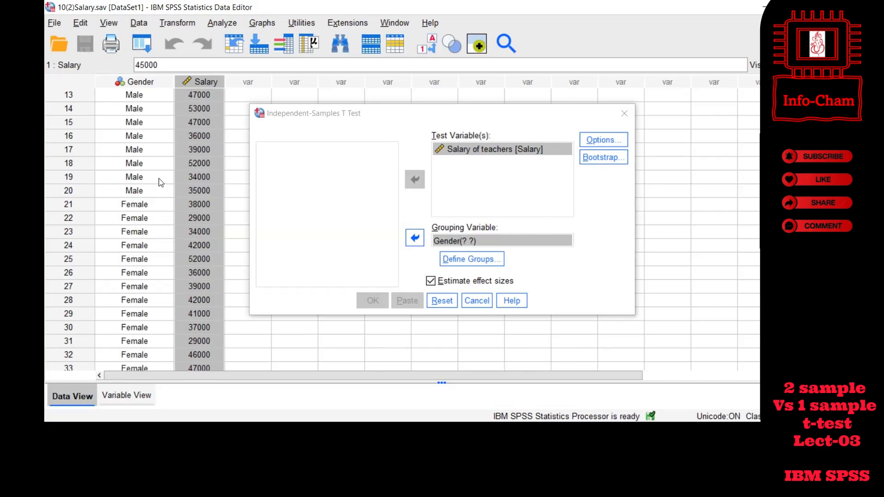
- Define the Gender groups with specified values, 1 for Group 1 and 2 for Group 2
click(458, 259)
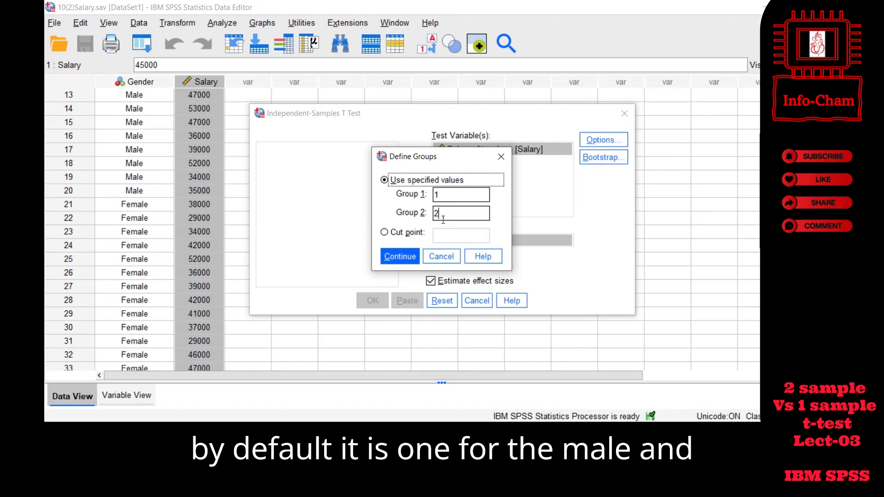
click(405, 261)
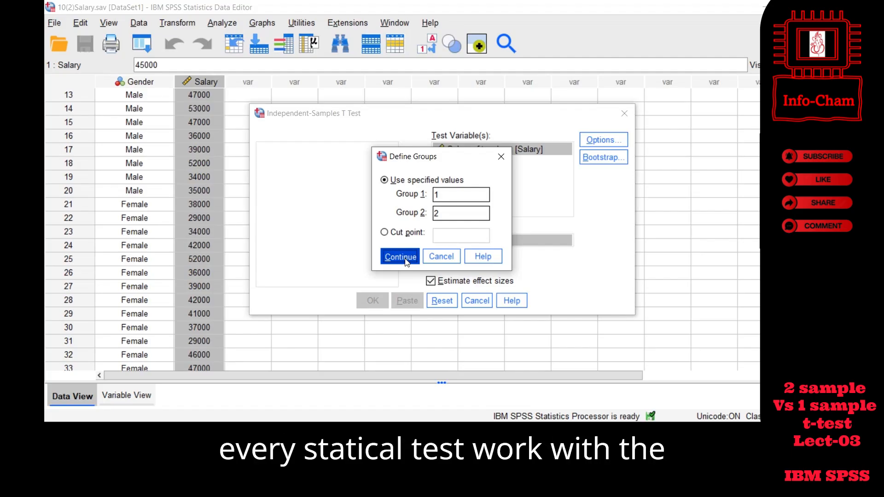
click(406, 261)
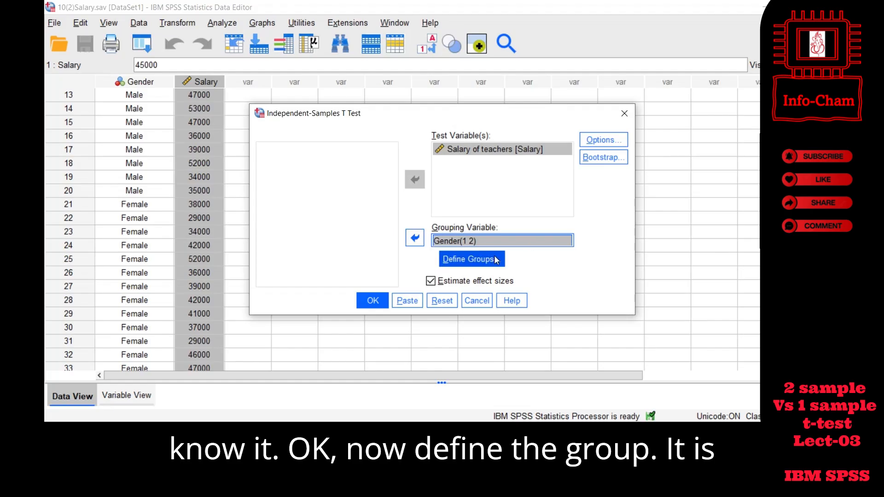
- Accept the 95% confidence interval and analysis-by-analysis exclusion options, turn off effect size estimation, and run the t-test
click(600, 150)
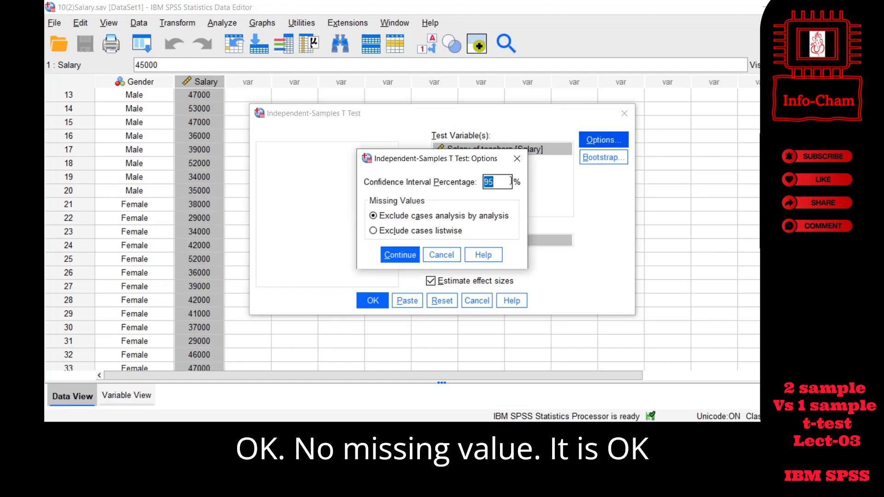
click(418, 257)
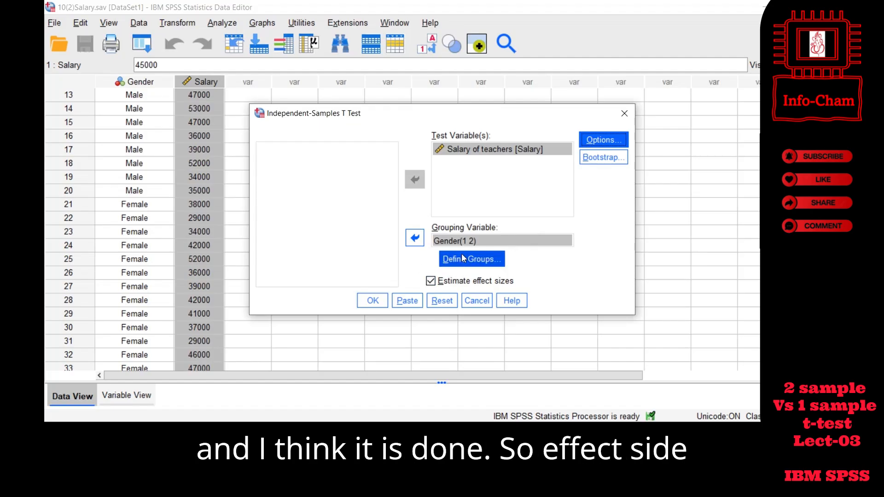
click(430, 281)
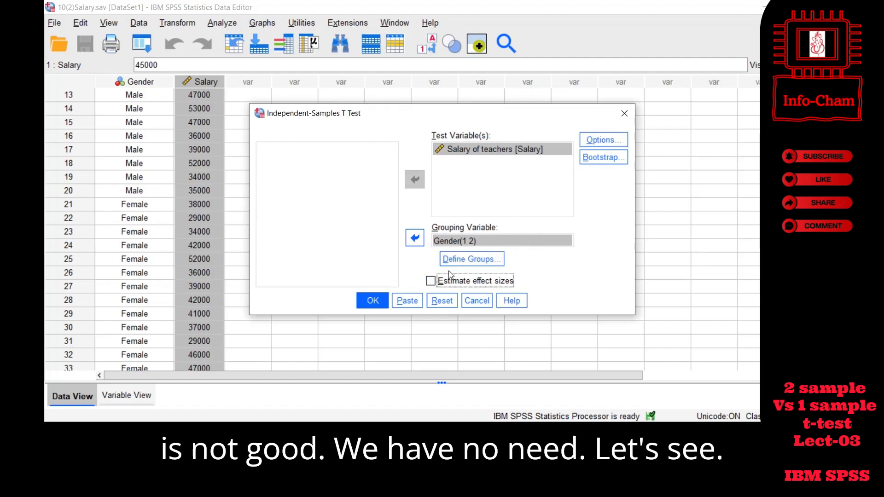
click(379, 304)
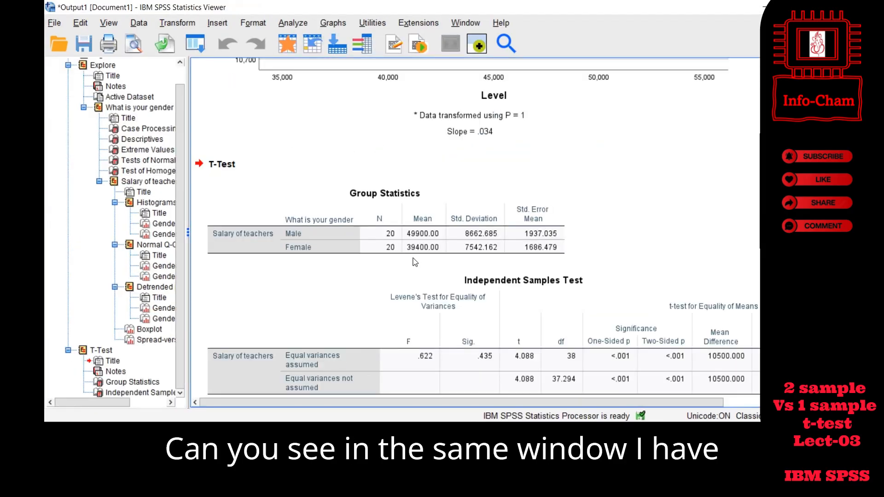
- Select the whole T-Test result block in the output viewer, and switch to the PowerPoint slides
click(85, 351)
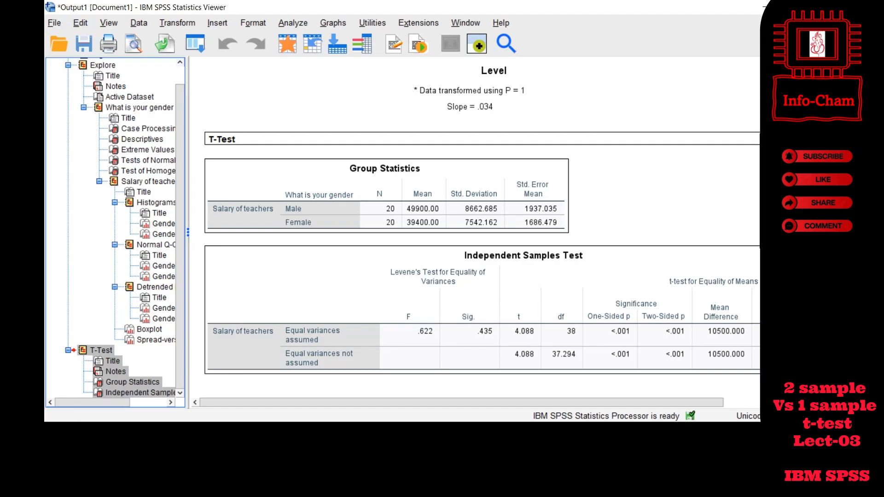
key(alt+Tab)
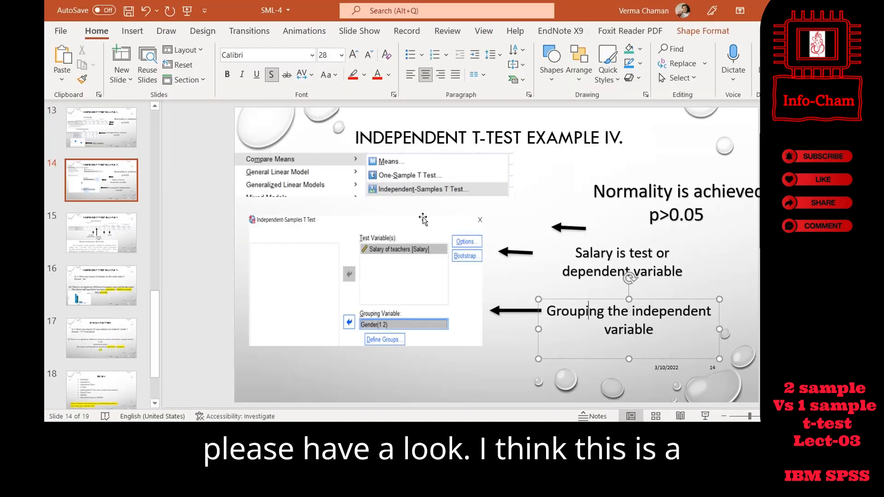